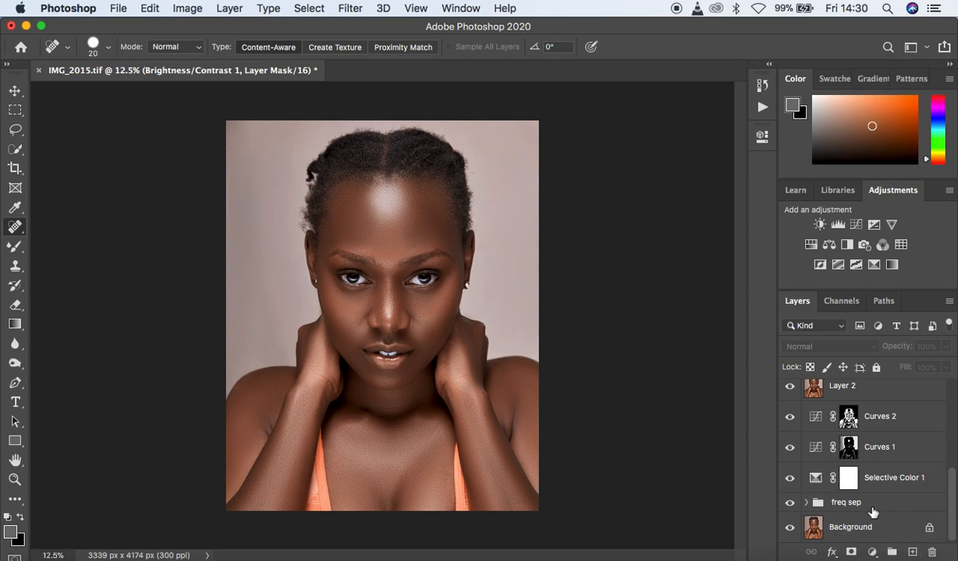
# Compare the original photo with the retouched portrait by isolating the Background layer and restoring the other layers' visibility
pyautogui.keyDown('alt'); pyautogui.click(790, 528); pyautogui.keyUp('alt')
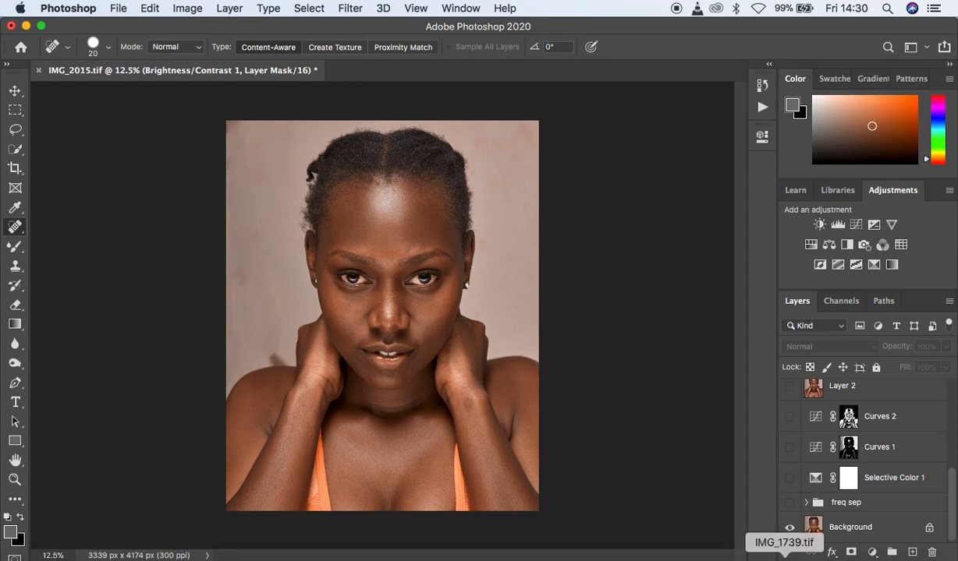
pyautogui.keyDown('alt'); pyautogui.click(790, 530); pyautogui.keyUp('alt')
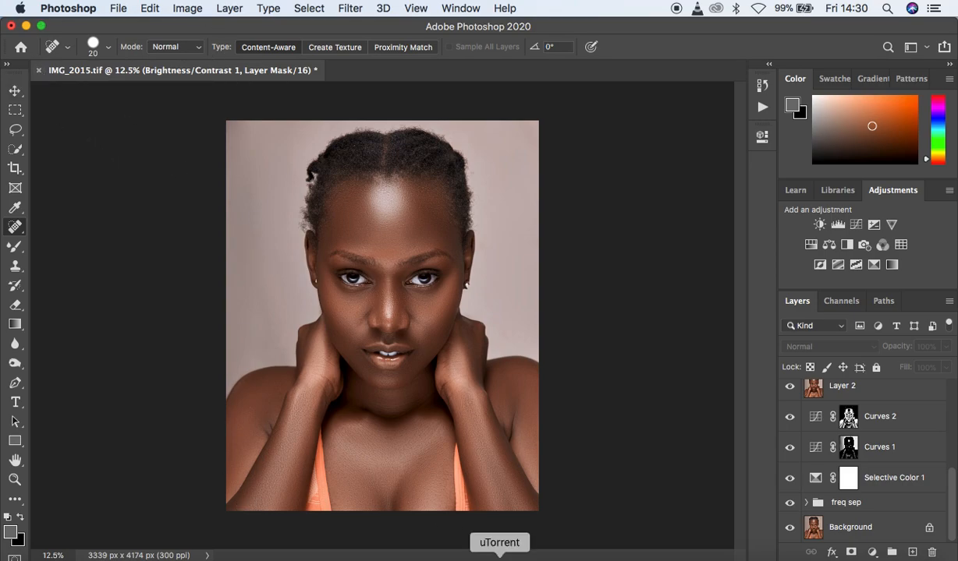
# Switch to Capture One 21 and look over the available workspaces
pyautogui.click(527, 557)
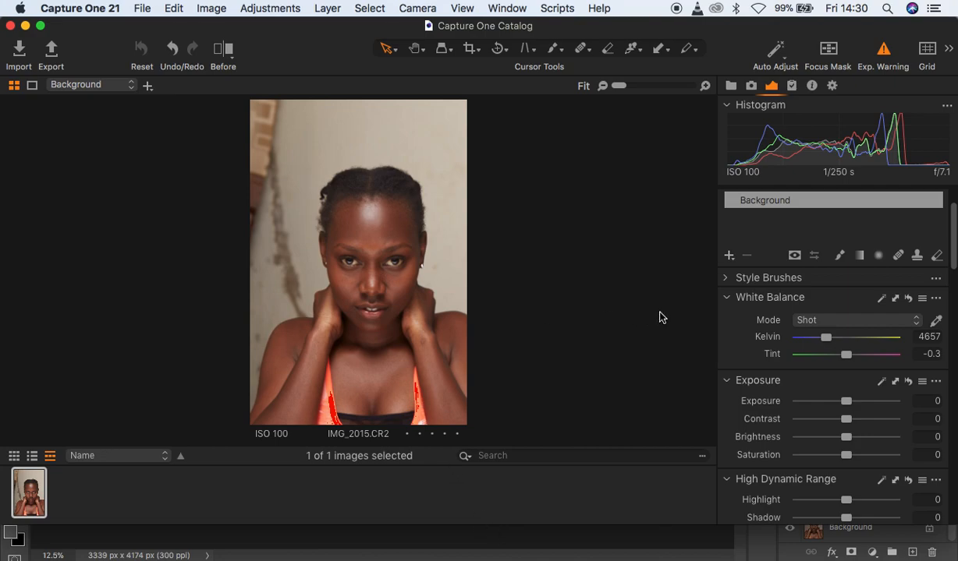
pyautogui.click(494, 9)
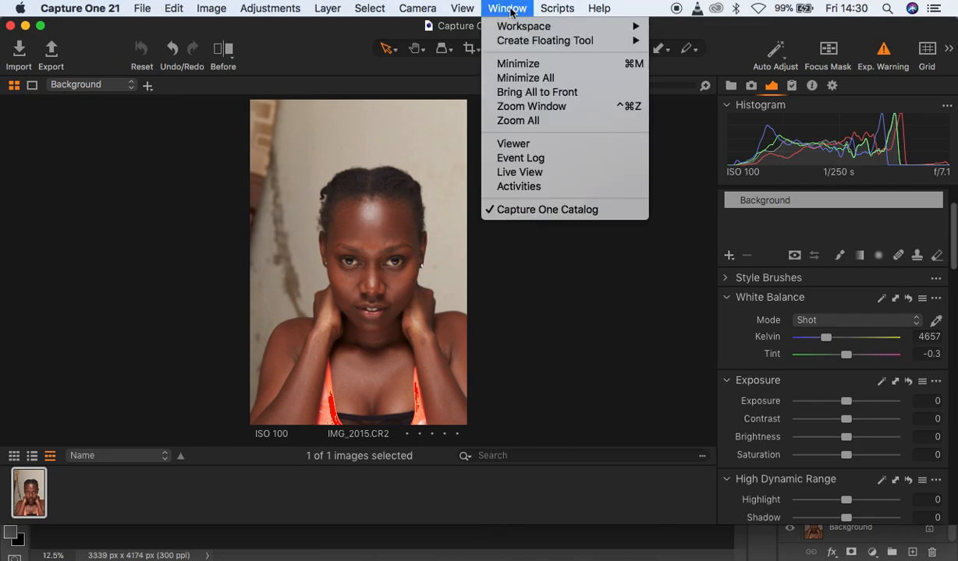
pyautogui.moveTo(500, 31)
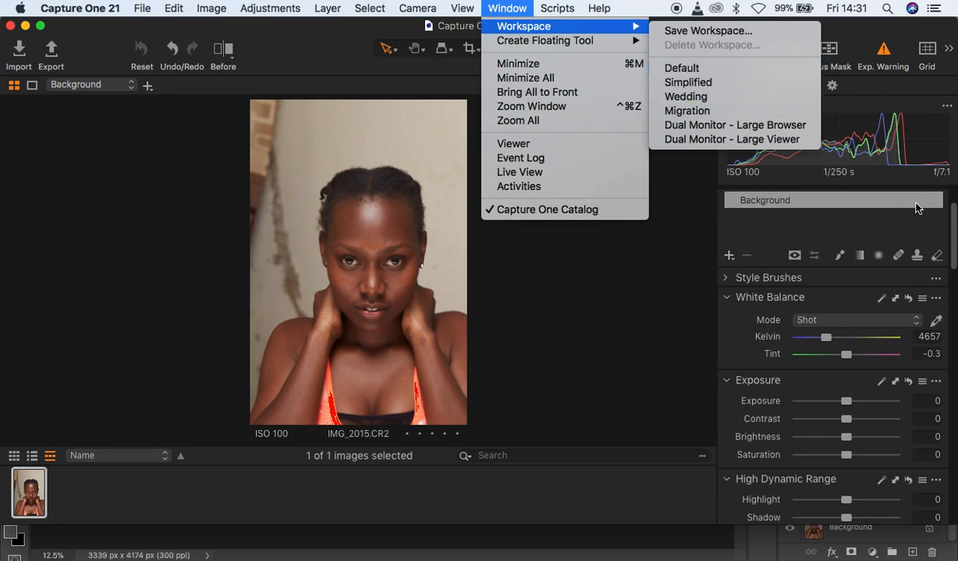
pyautogui.click(953, 258)
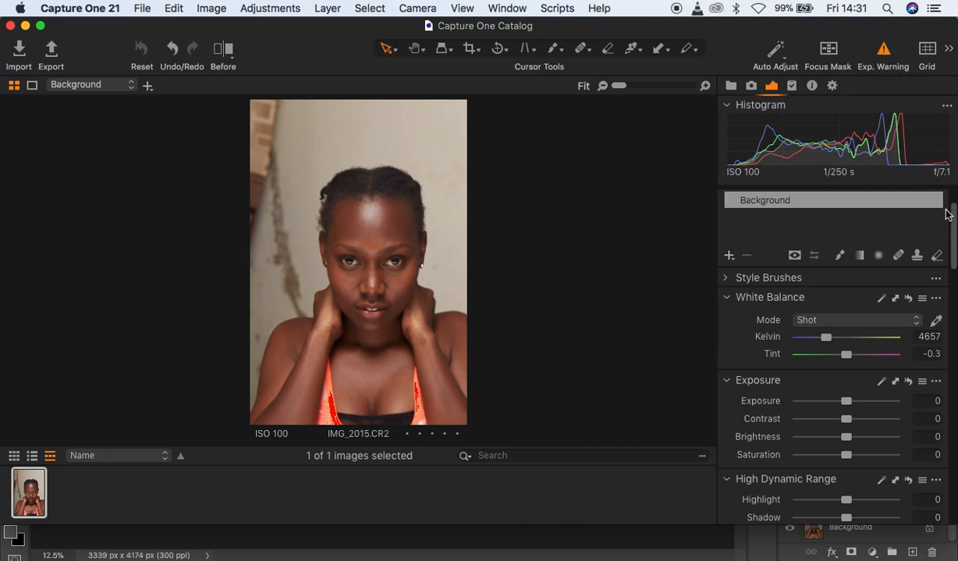
# Set the RGB Levels input shadow point to 5 and the input highlight point to 250
pyautogui.moveTo(951, 226); pyautogui.dragTo(951, 314)
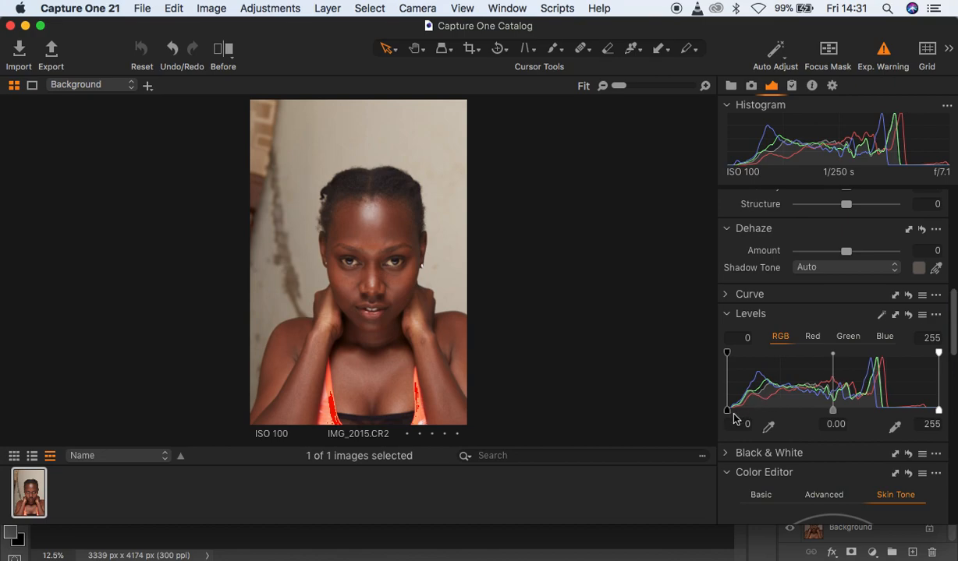
pyautogui.moveTo(727, 411); pyautogui.dragTo(730, 411)
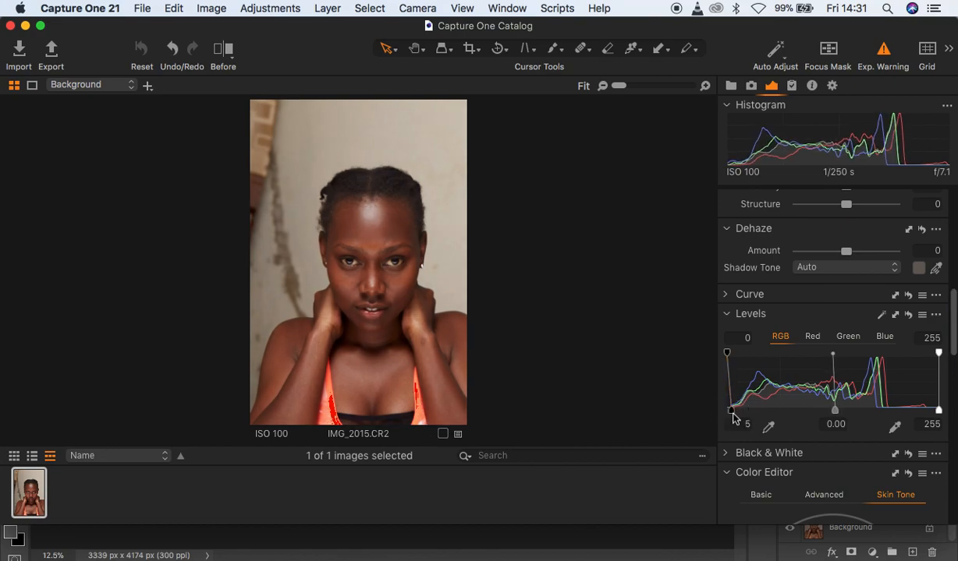
pyautogui.click(937, 411)
pyautogui.moveTo(937, 412); pyautogui.dragTo(932, 412)
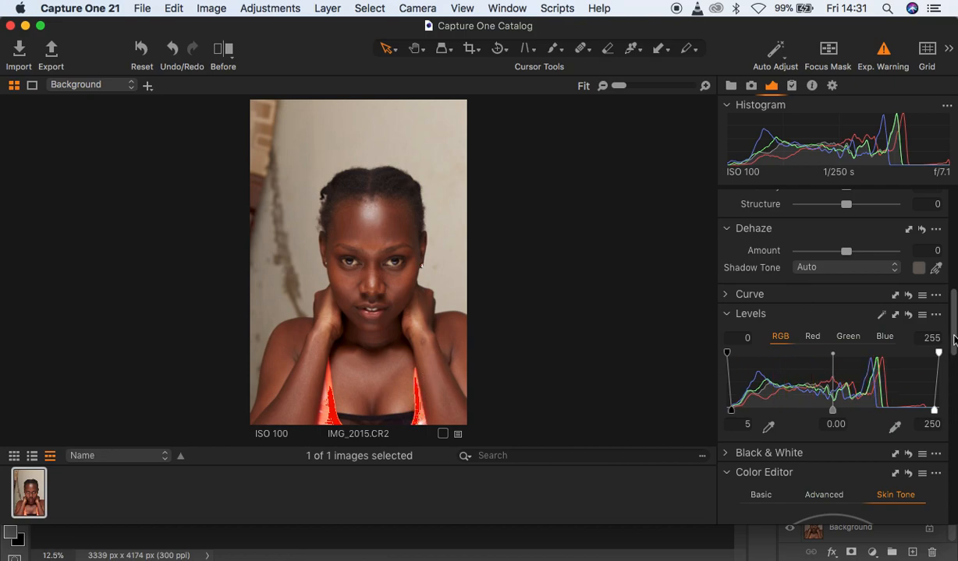
# Change the ICC profile in Base Characteristics to Canon EOS-6D ProStandard
pyautogui.moveTo(952, 340); pyautogui.dragTo(951, 523)
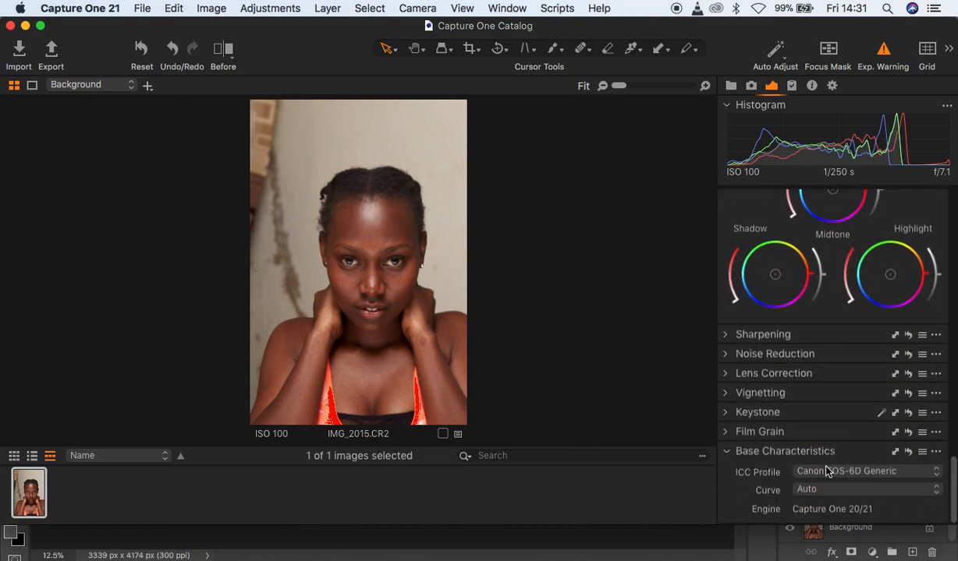
pyautogui.click(862, 473)
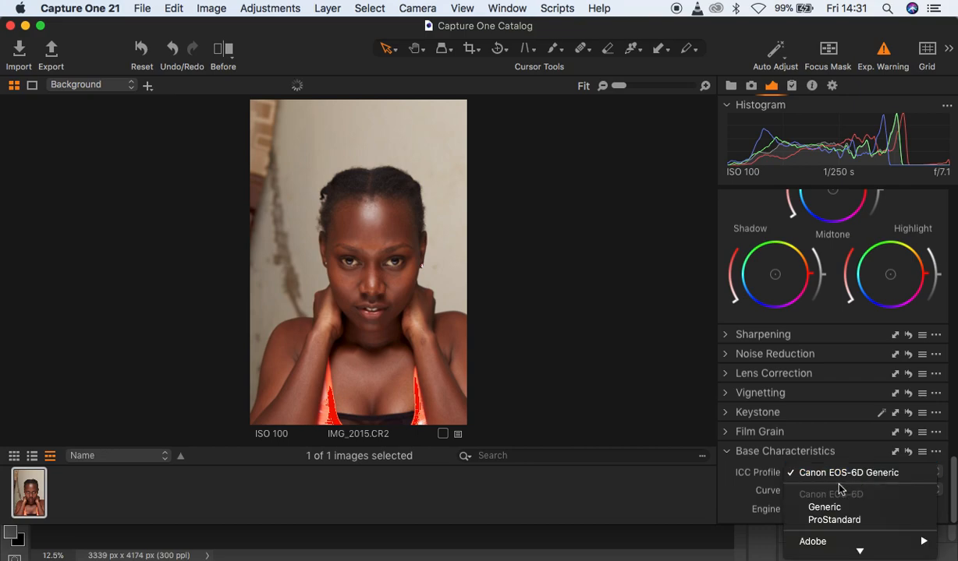
pyautogui.click(863, 520)
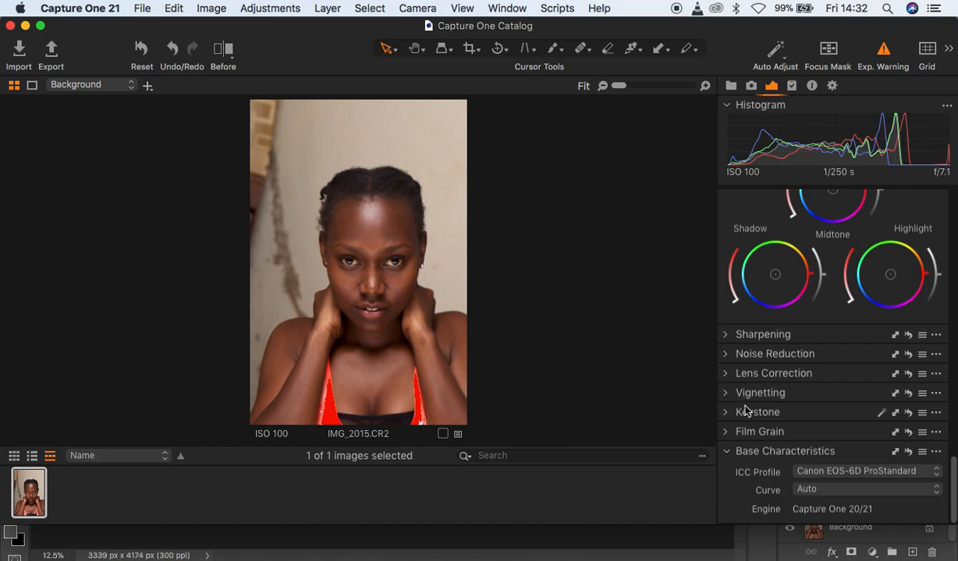
# Set the High Dynamic Range values to Highlight -100, Shadow 9, White -44 and Black -13
pyautogui.moveTo(952, 480); pyautogui.dragTo(952, 253)
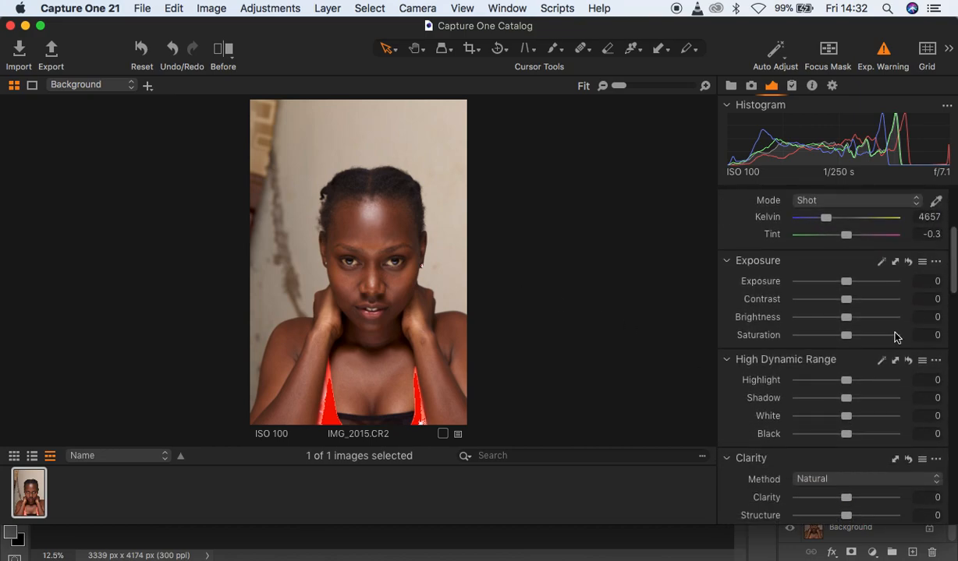
pyautogui.moveTo(845, 380); pyautogui.dragTo(781, 383)
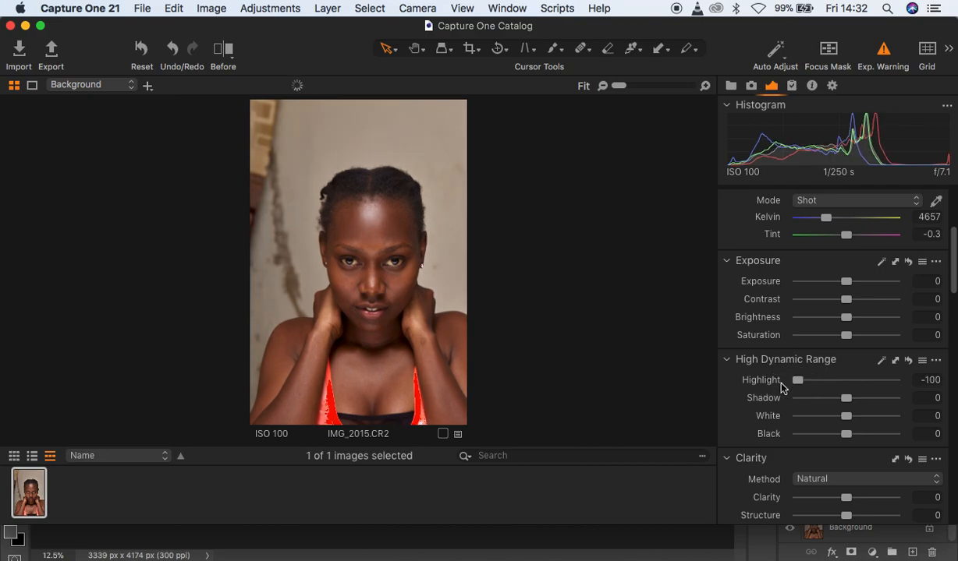
pyautogui.moveTo(847, 417)
pyautogui.mouseDown()
pyautogui.moveTo(824, 416)
pyautogui.moveTo(839, 434)
pyautogui.mouseUp()
pyautogui.moveTo(846, 398); pyautogui.dragTo(852, 402)
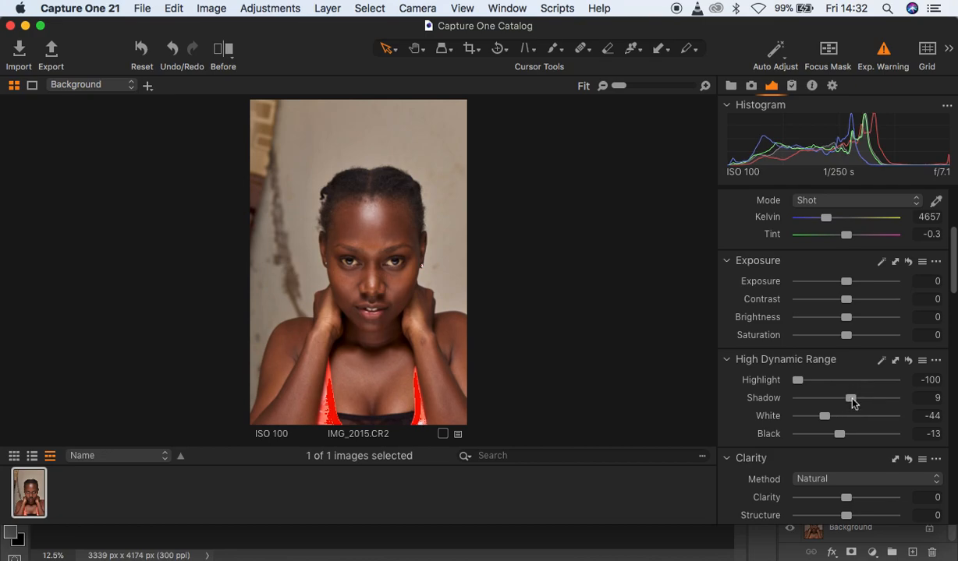
# Compare the portrait before and after the adjustments by moving the split-view divider across the image
pyautogui.click(223, 50)
pyautogui.moveTo(358, 262); pyautogui.dragTo(249, 270)
pyautogui.click(223, 51)
# Set the portrait's Clarity to 4
pyautogui.scroll(-2, 952, 304)
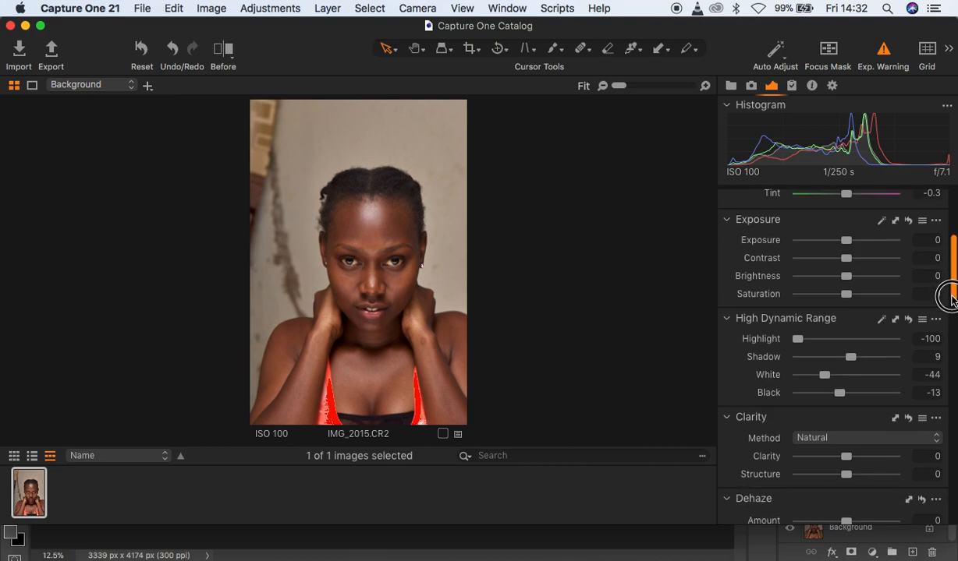
pyautogui.moveTo(845, 451); pyautogui.dragTo(849, 458)
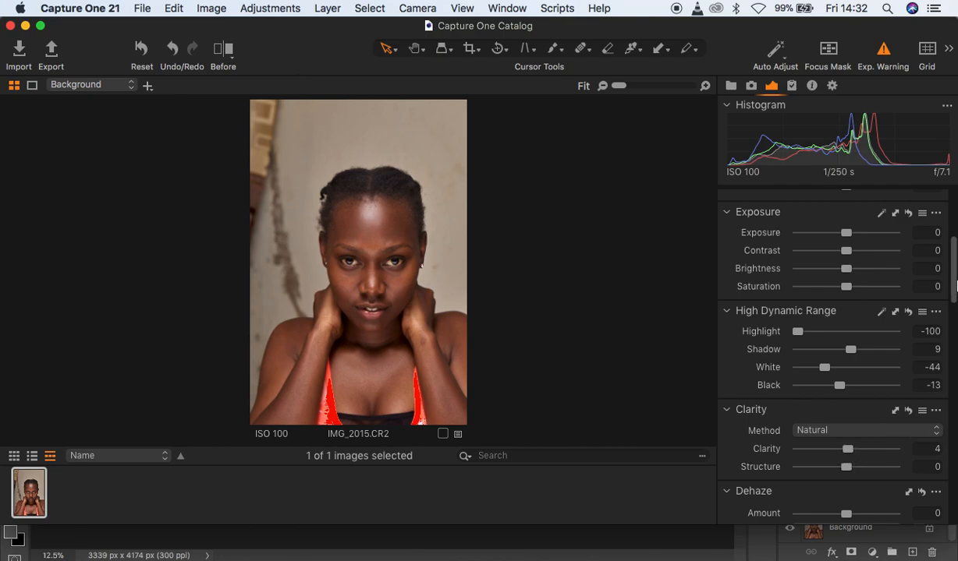
# Add a new filled adjustment layer above the Background
pyautogui.moveTo(952, 280); pyautogui.dragTo(951, 229)
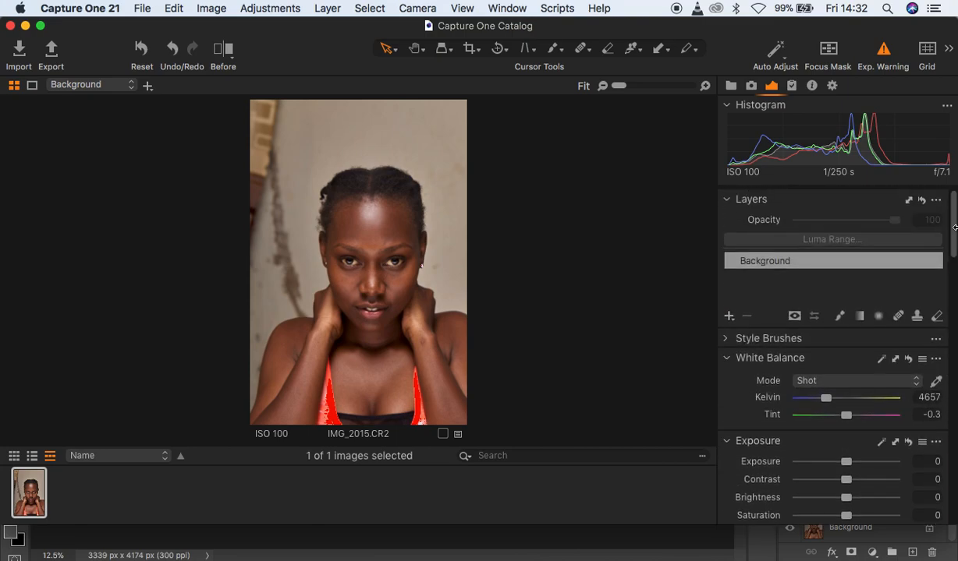
pyautogui.click(729, 317)
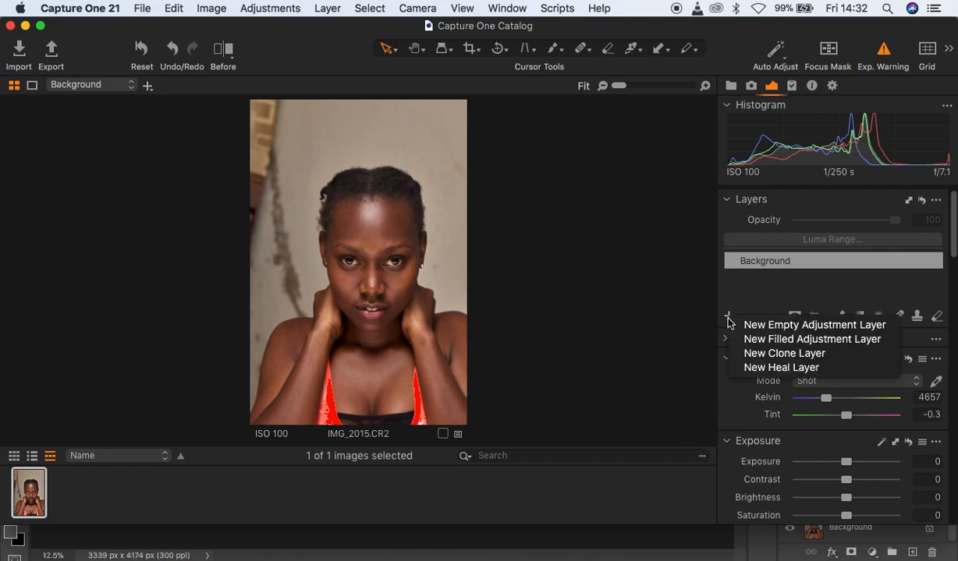
pyautogui.click(771, 340)
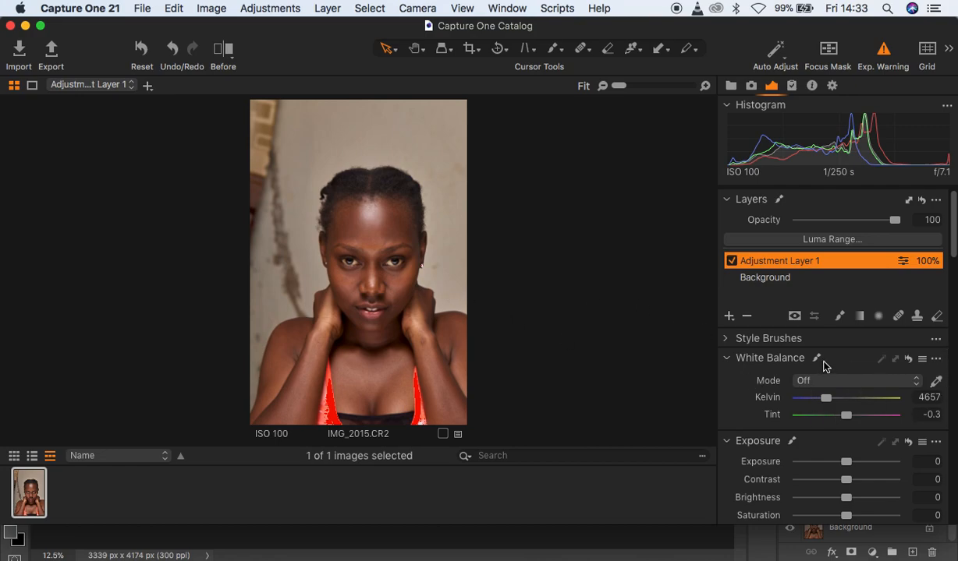
# Sample the skin colour on the woman's cheek with the Color Editor's Skin Tone picker
pyautogui.moveTo(950, 248); pyautogui.dragTo(950, 384)
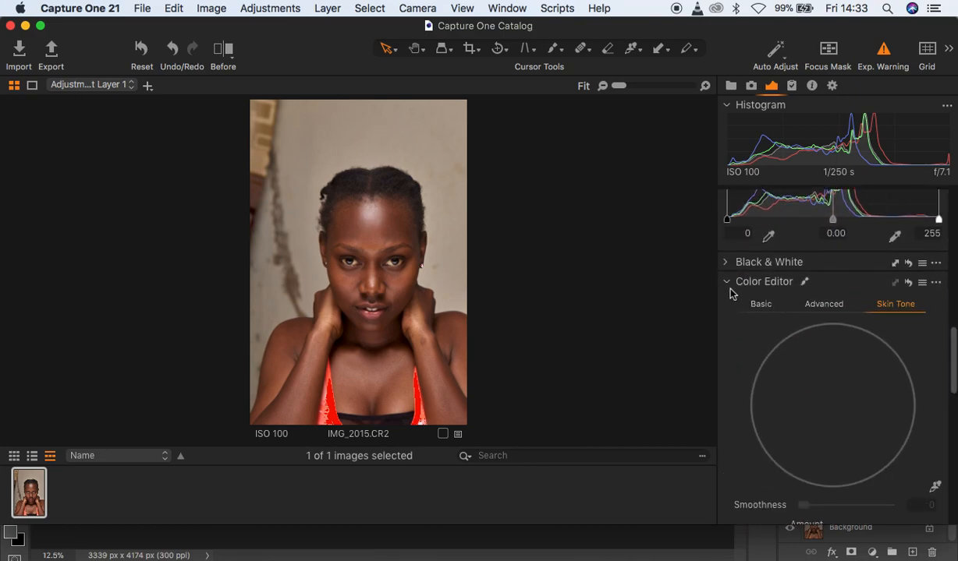
pyautogui.click(759, 306)
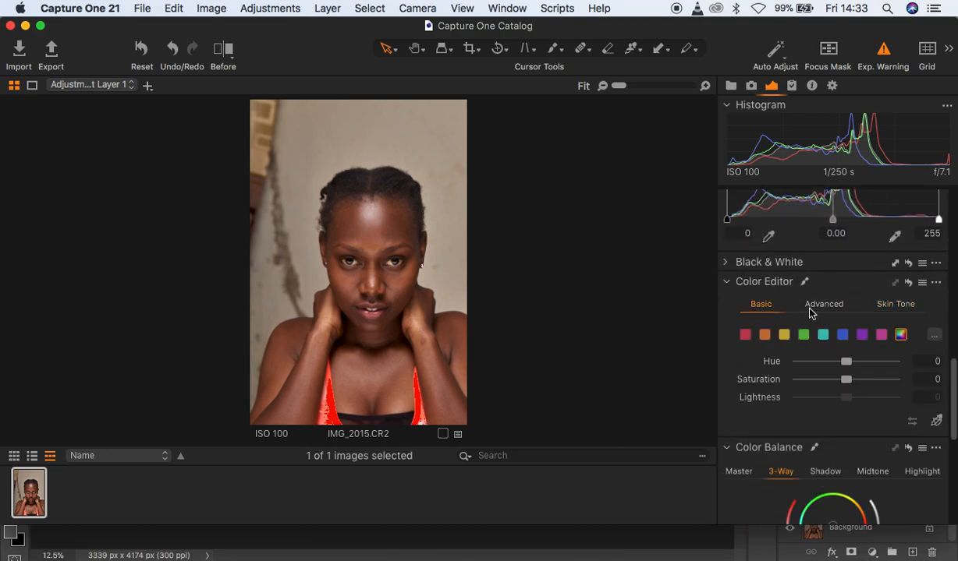
pyautogui.click(823, 307)
pyautogui.click(891, 309)
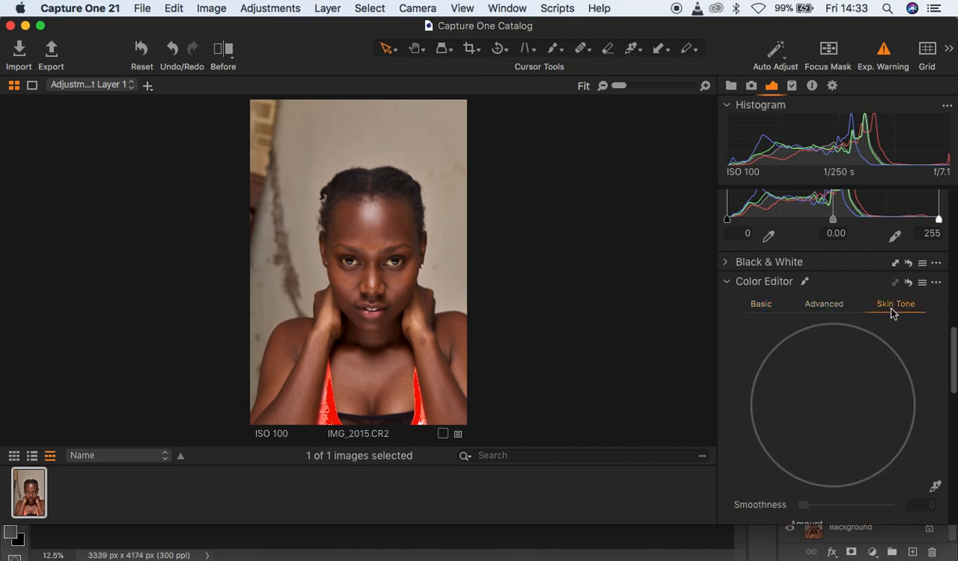
pyautogui.click(935, 487)
pyautogui.press('super+equal')
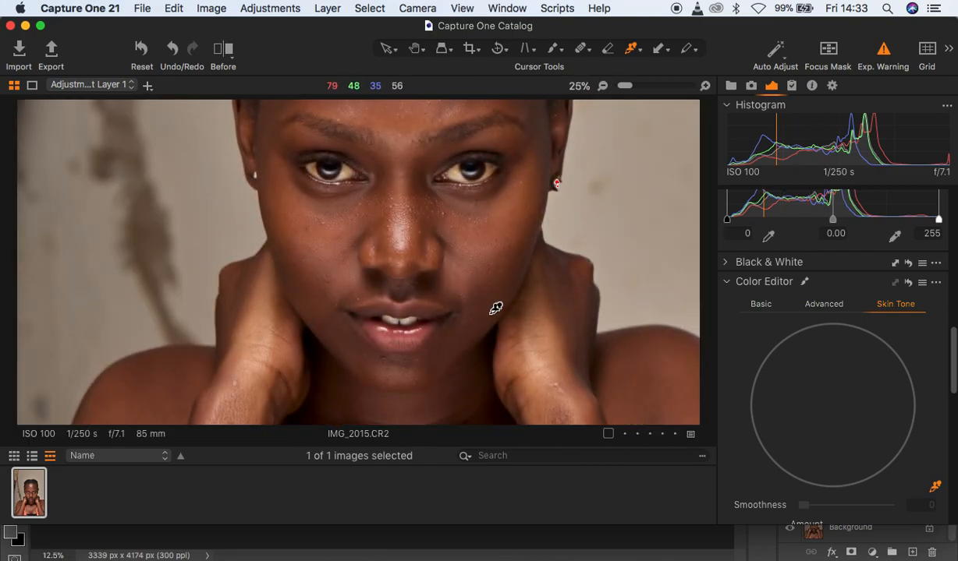
pyautogui.press('super+equal')
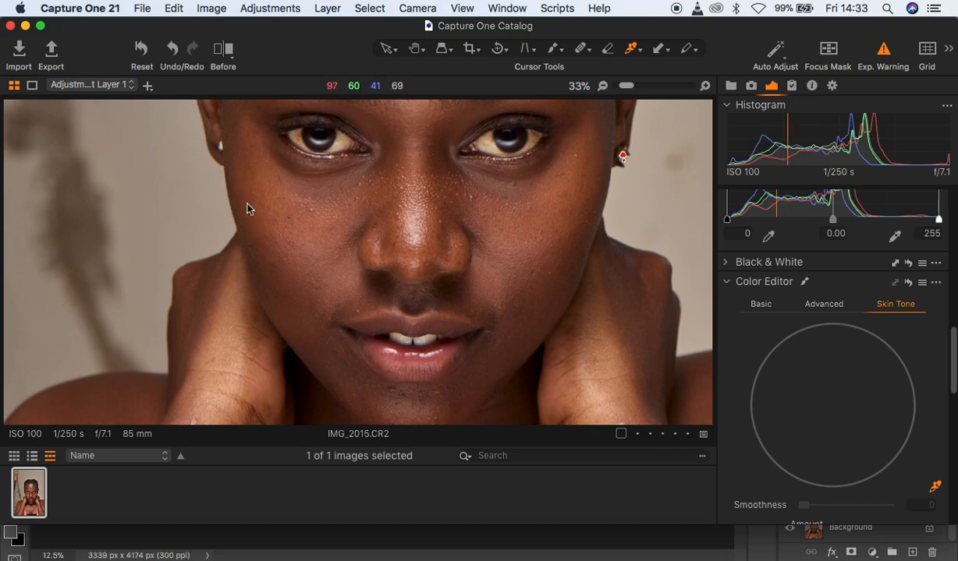
pyautogui.click(562, 219)
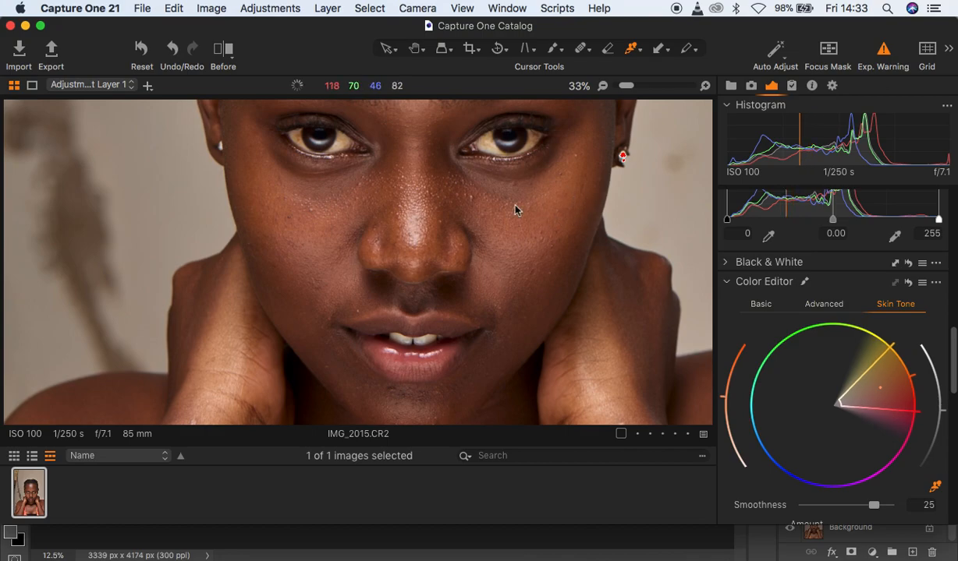
pyautogui.press('super+0')
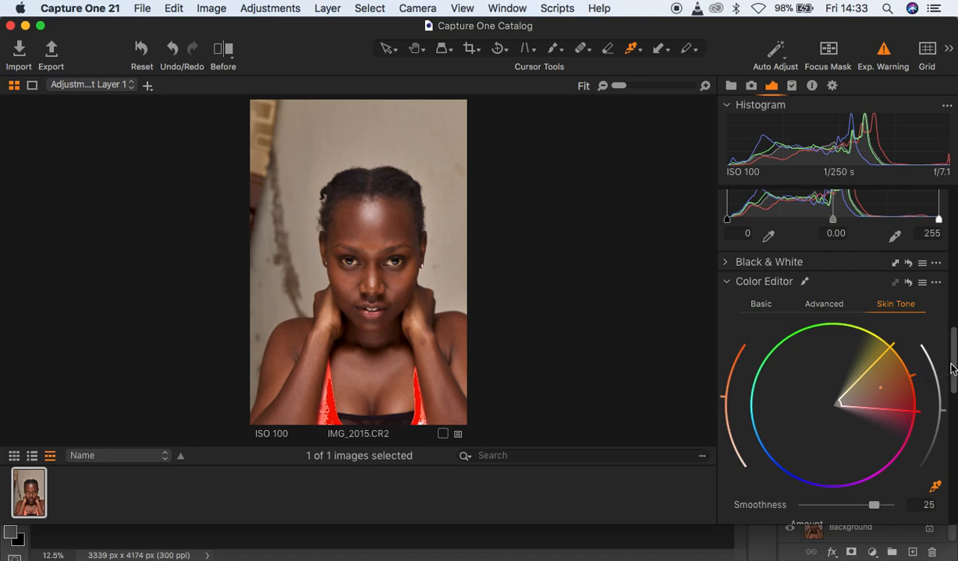
# Set the skin tone Uniformity to Hue 100, Saturation 24.7 and Lightness 4.9
pyautogui.moveTo(953, 363); pyautogui.dragTo(943, 414)
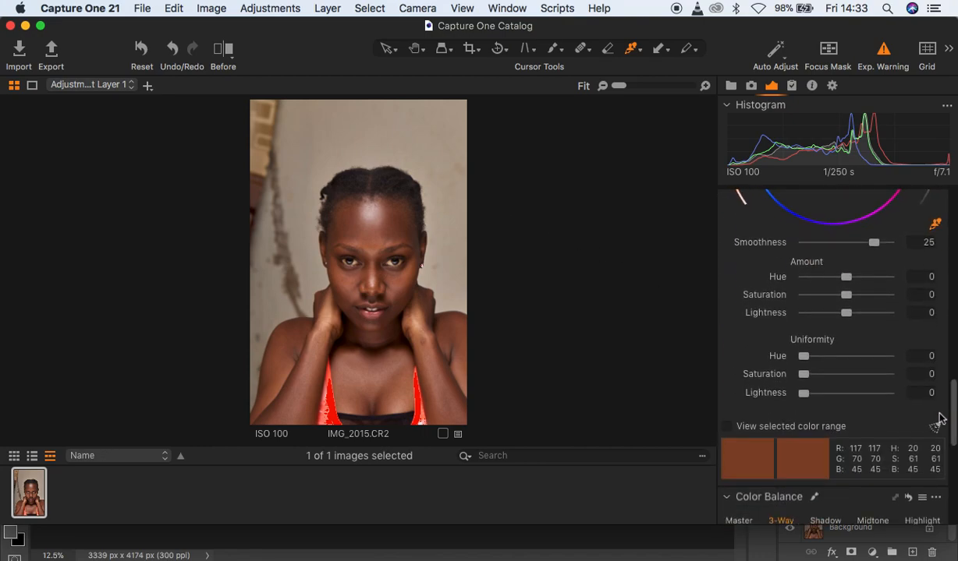
pyautogui.click(728, 427)
pyautogui.click(727, 429)
pyautogui.moveTo(804, 357); pyautogui.dragTo(894, 358)
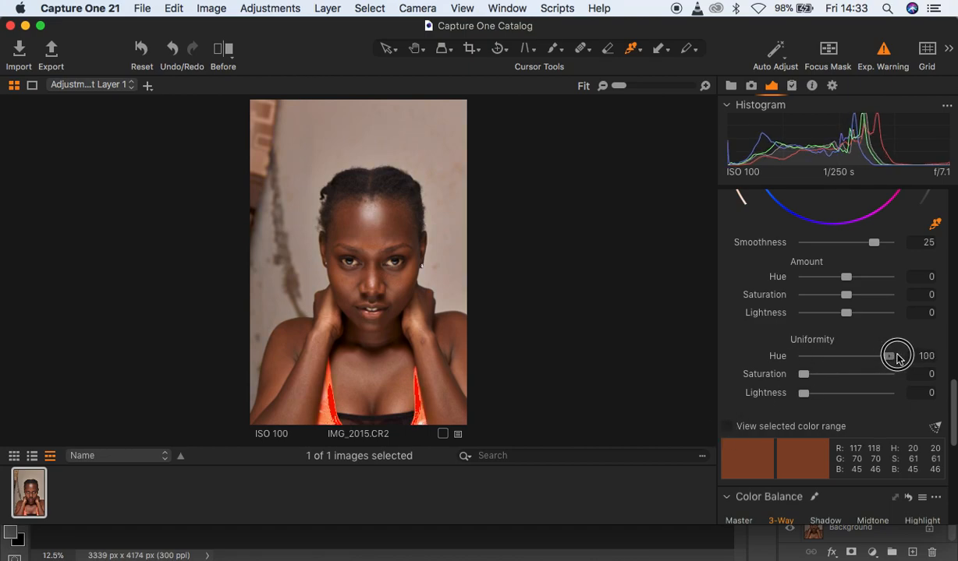
pyautogui.moveTo(802, 376); pyautogui.dragTo(808, 396)
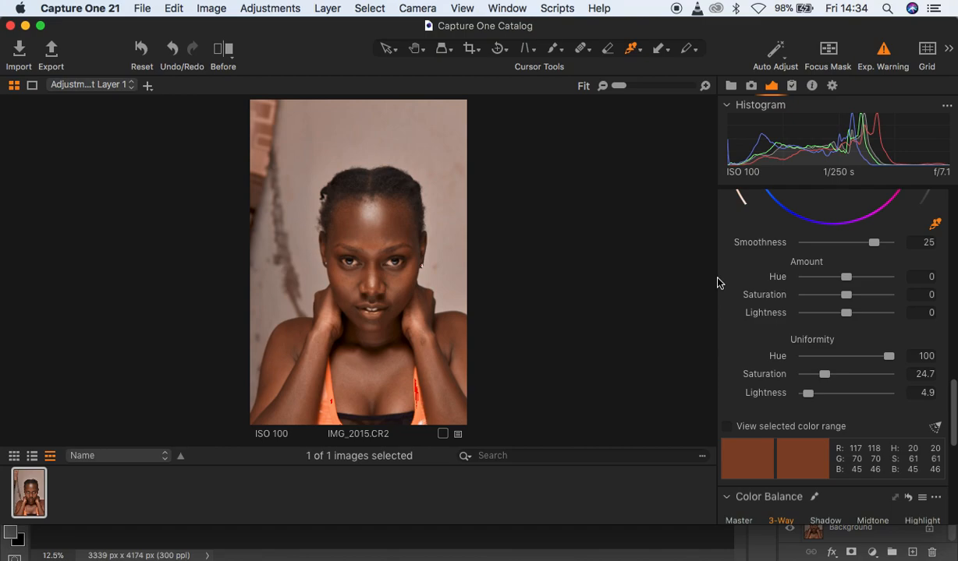
# Restore the Select cursor and open the Edit With settings for sending the photo to Adobe Photoshop 2020
pyautogui.click(387, 49)
pyautogui.rightClick(380, 180)
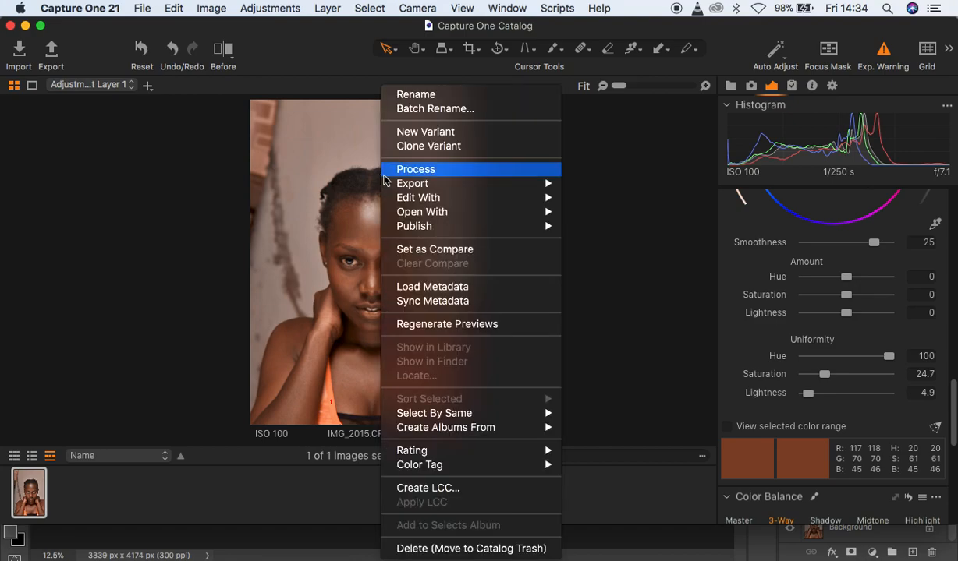
pyautogui.moveTo(444, 200)
pyautogui.click(641, 199)
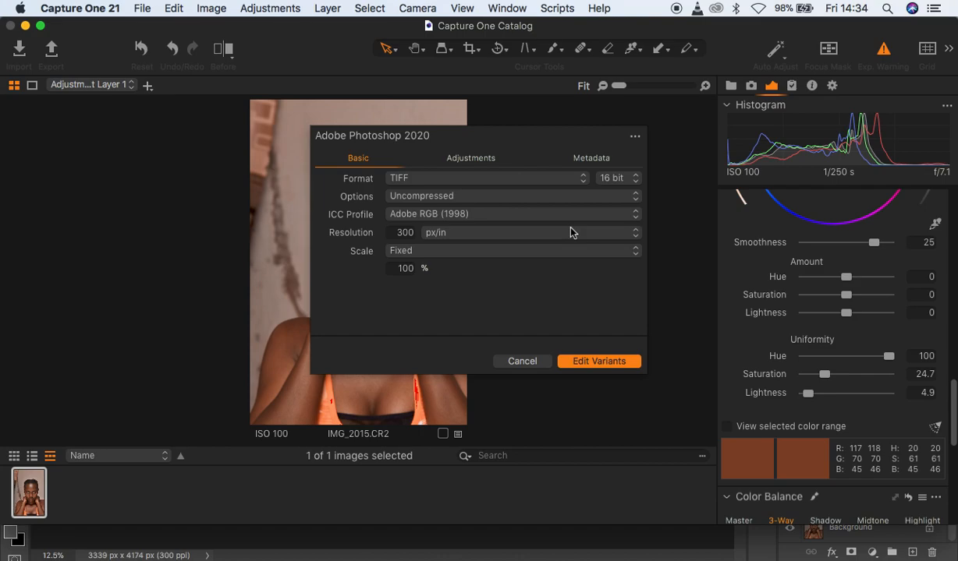
# Set the file format for the Photoshop edit to PSD at 16 bit
pyautogui.click(568, 183)
pyautogui.click(549, 192)
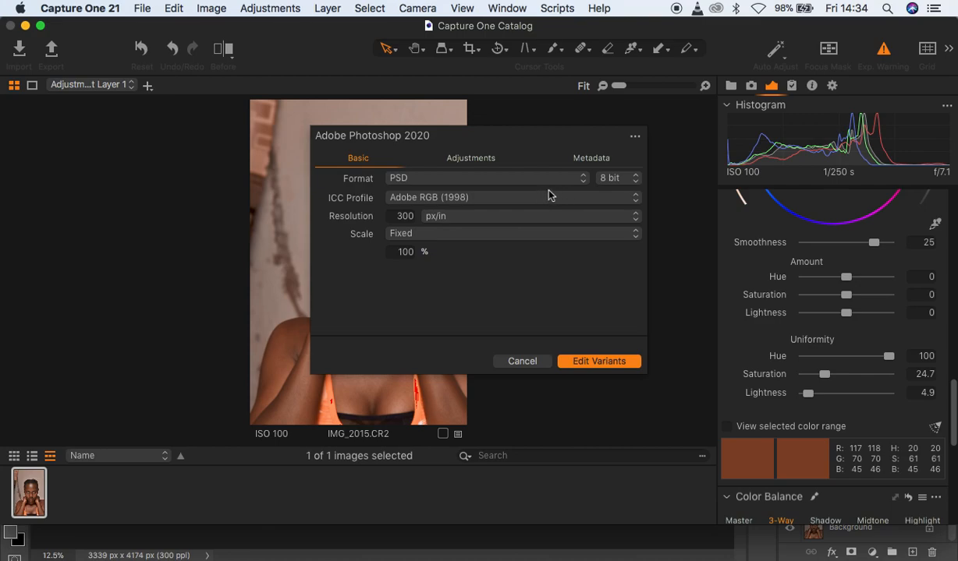
pyautogui.click(615, 181)
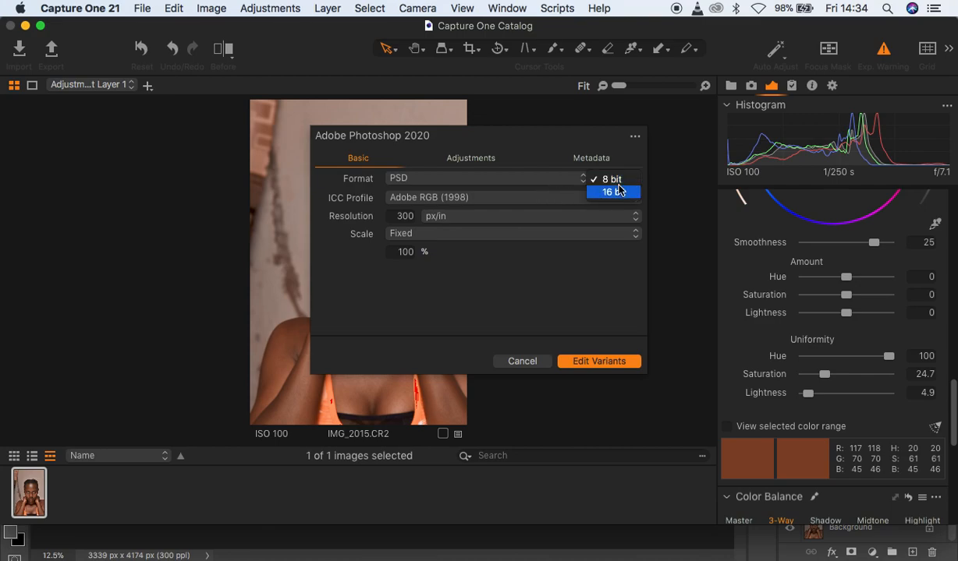
pyautogui.click(618, 193)
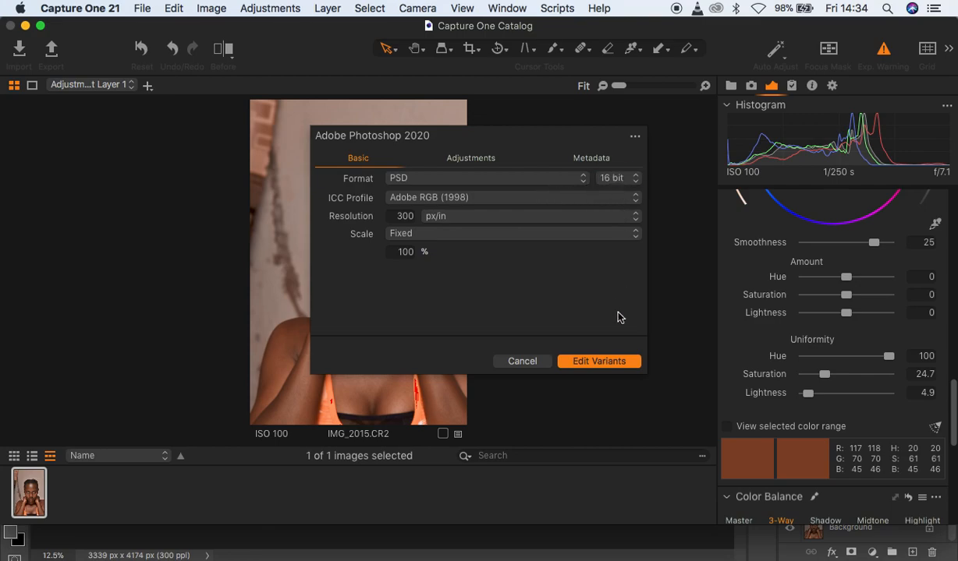
# Send the photo with the current export settings to Adobe Photoshop and duplicate its Background layer
pyautogui.click(599, 361)
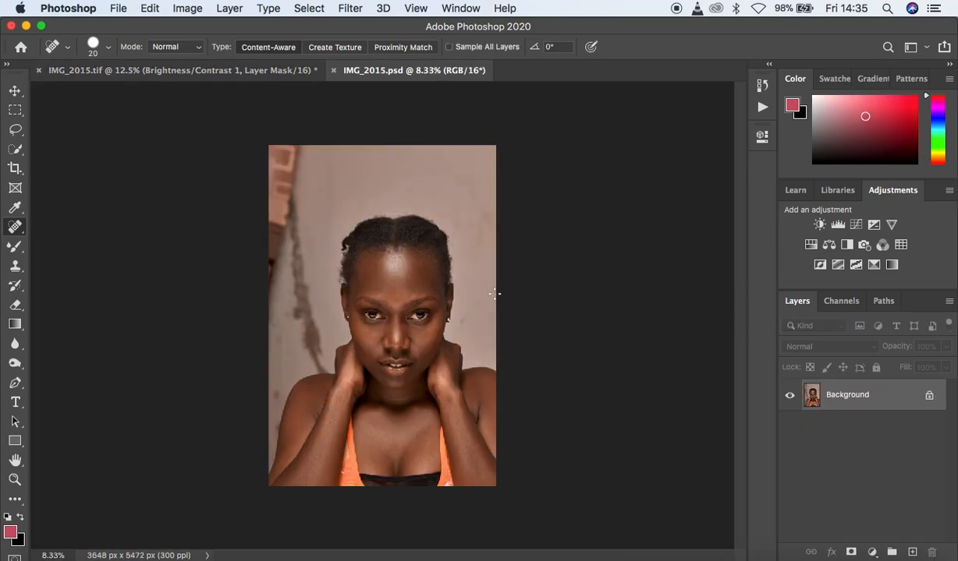
pyautogui.press('super+equal')
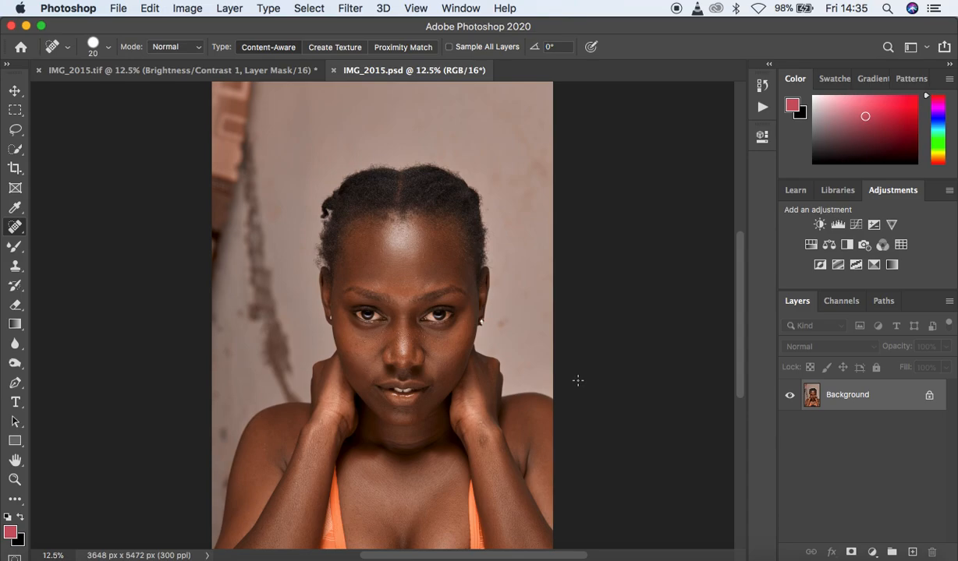
pyautogui.press('super+j')
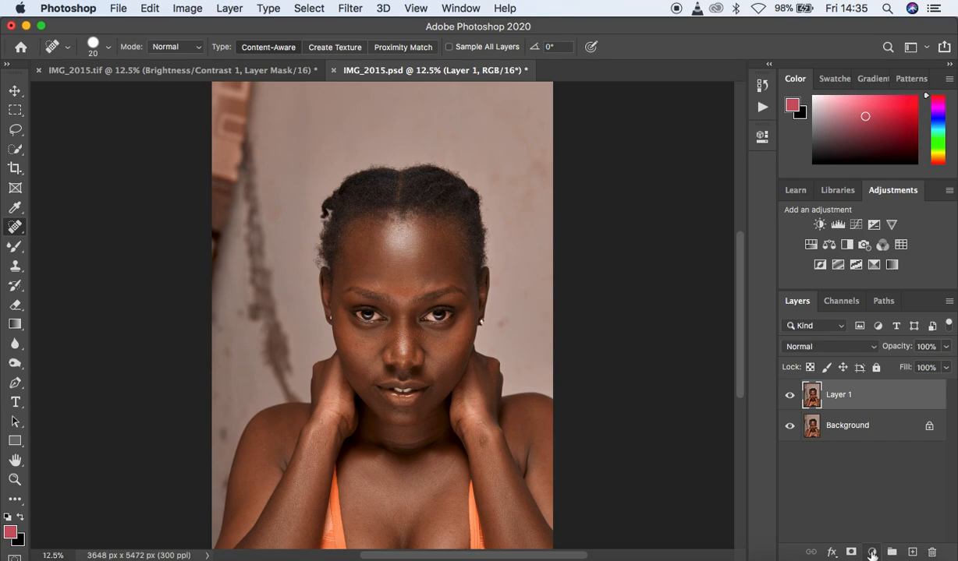
# Add a Selective Color adjustment layer above Layer 1 and set Black to +6% for the Blacks
pyautogui.click(872, 553)
pyautogui.click(866, 507)
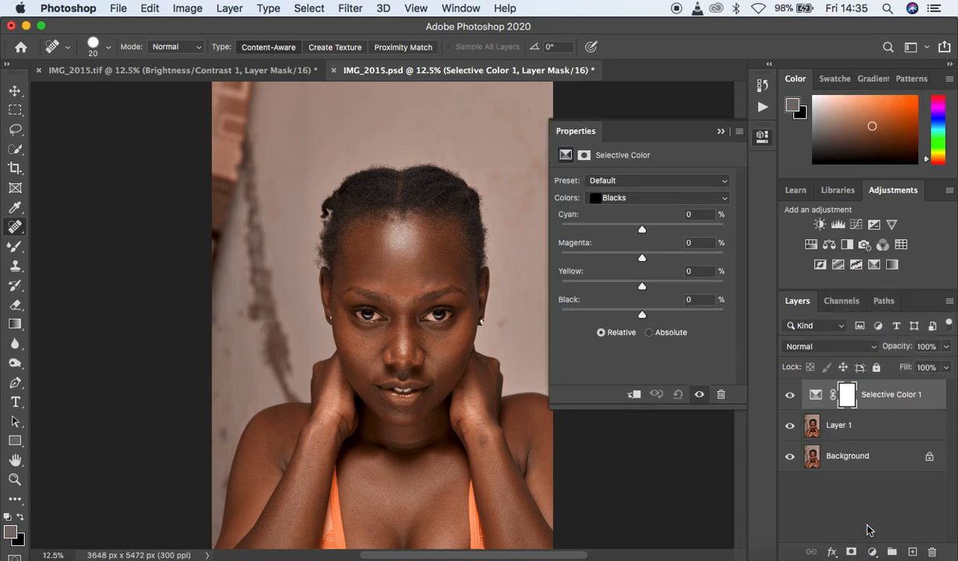
pyautogui.click(642, 315)
pyautogui.moveTo(642, 316); pyautogui.dragTo(646, 317)
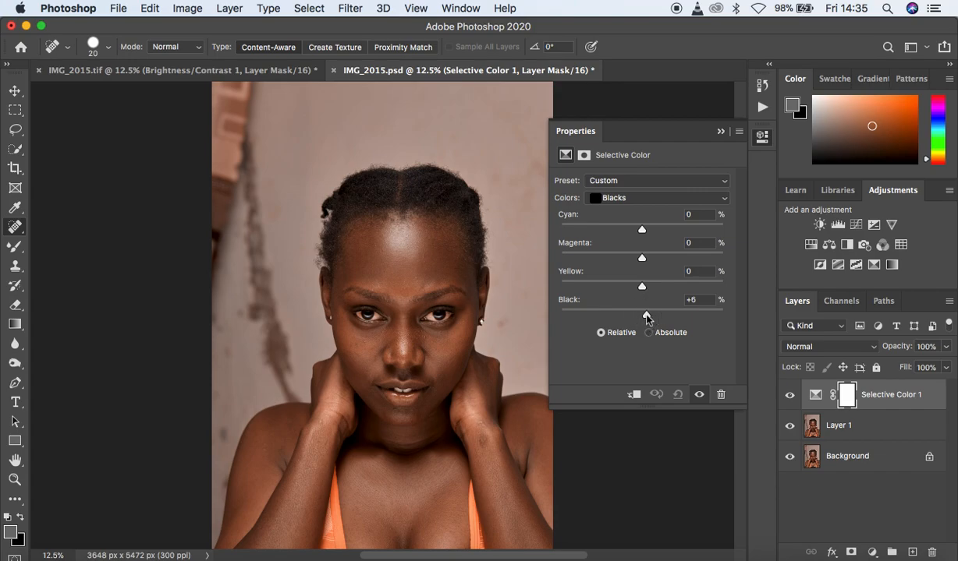
# Set Yellow to -6% for the Reds in the Selective Color adjustment and close its properties
pyautogui.click(630, 197)
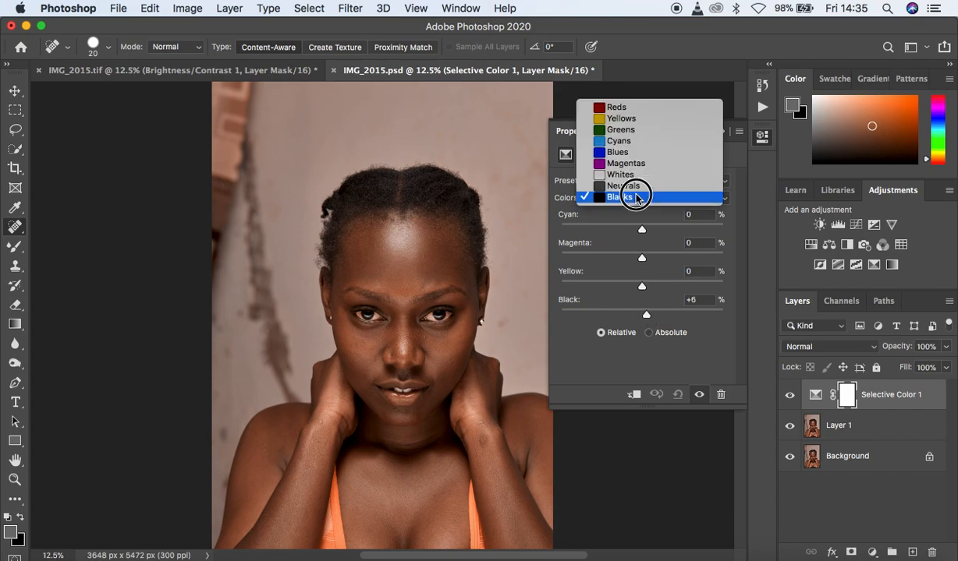
pyautogui.click(613, 107)
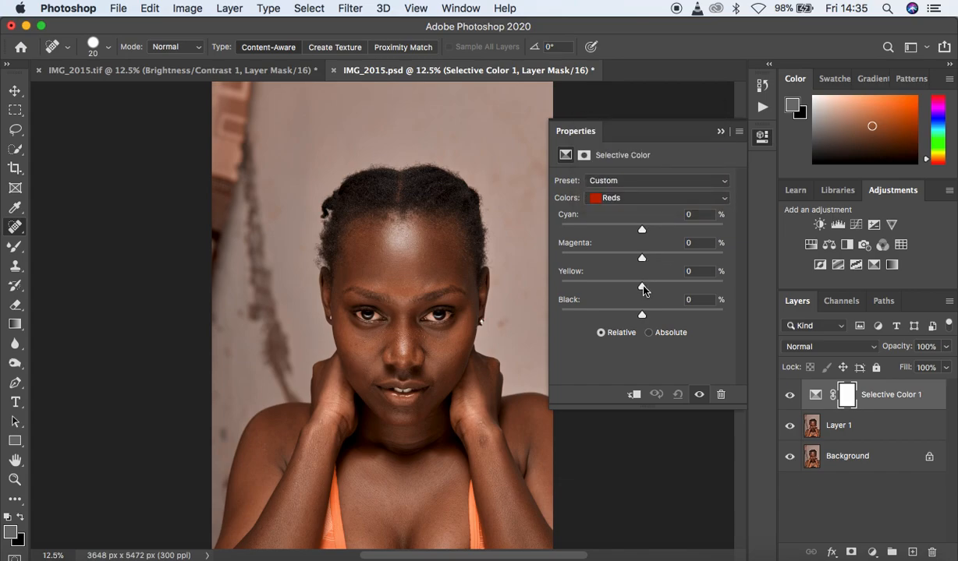
pyautogui.moveTo(642, 288); pyautogui.dragTo(638, 290)
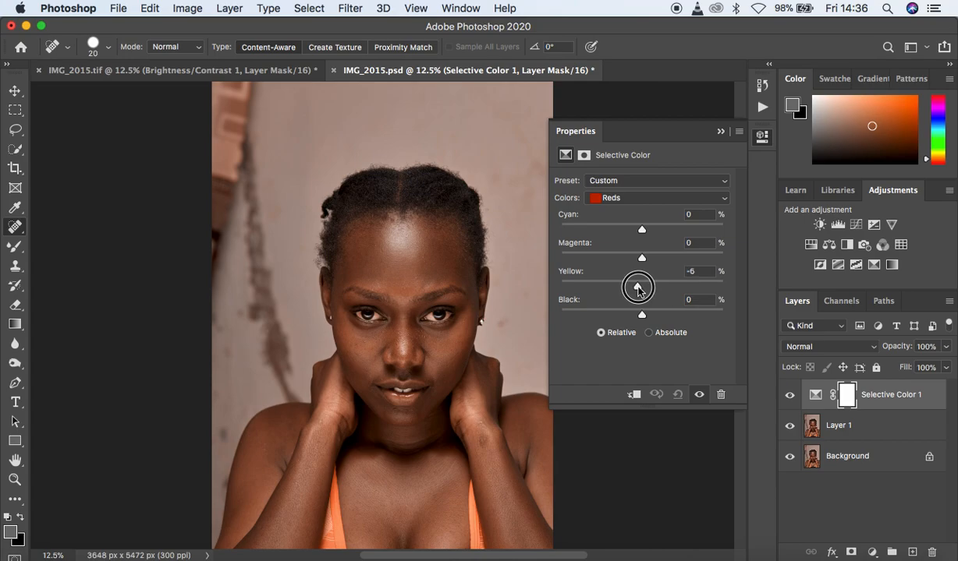
pyautogui.moveTo(638, 290); pyautogui.dragTo(638, 290)
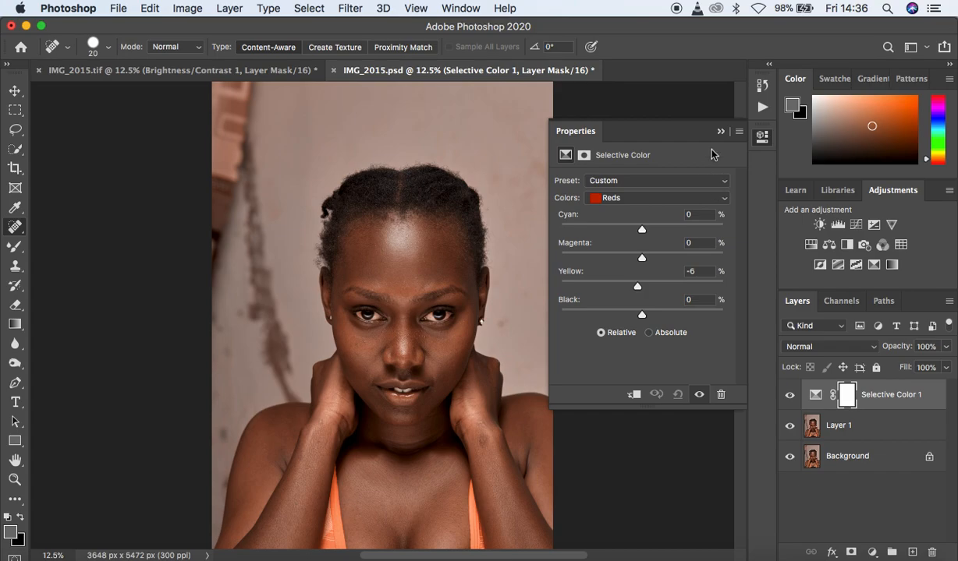
pyautogui.click(720, 131)
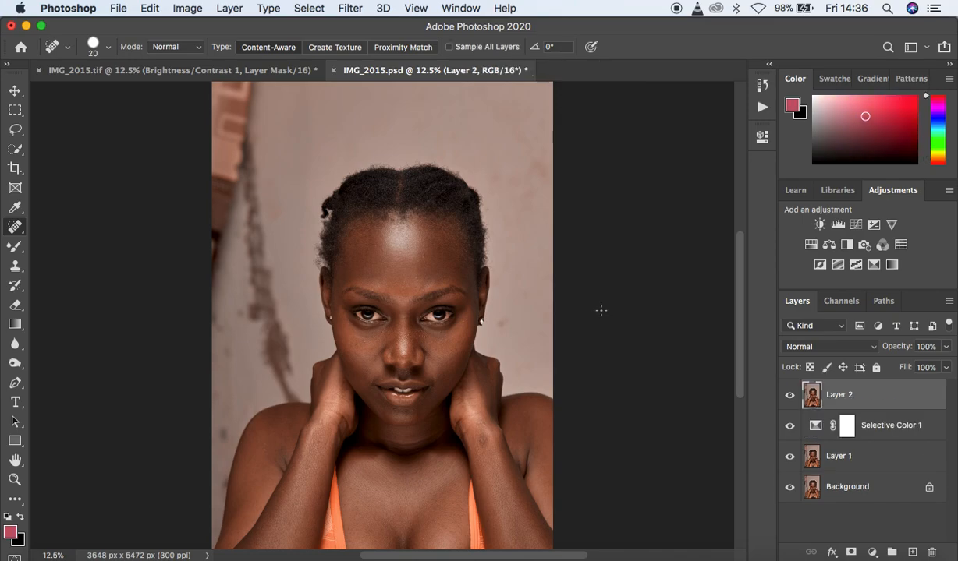
# Duplicate Layer 2 and open the copy in the Camera Raw Filter
pyautogui.press('super+j')
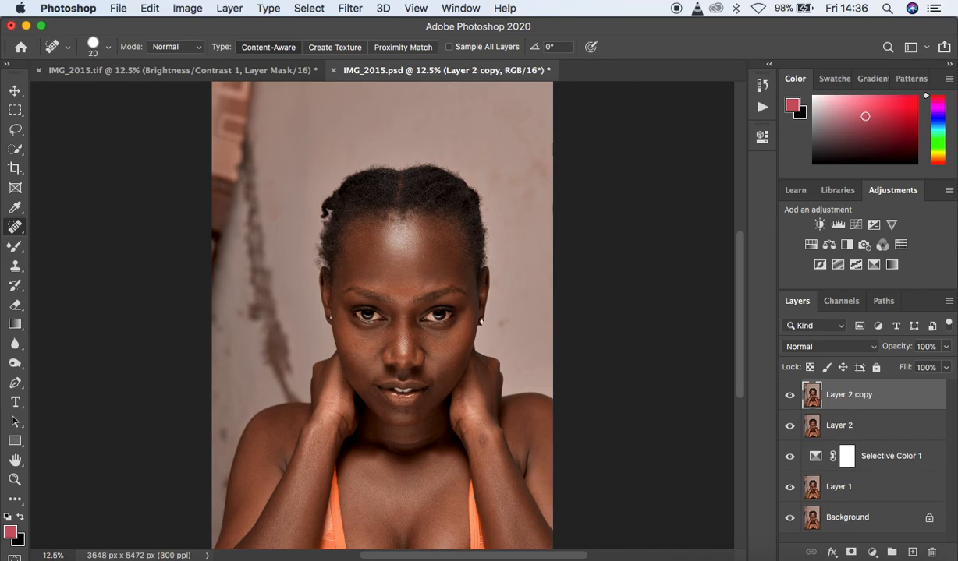
pyautogui.click(350, 9)
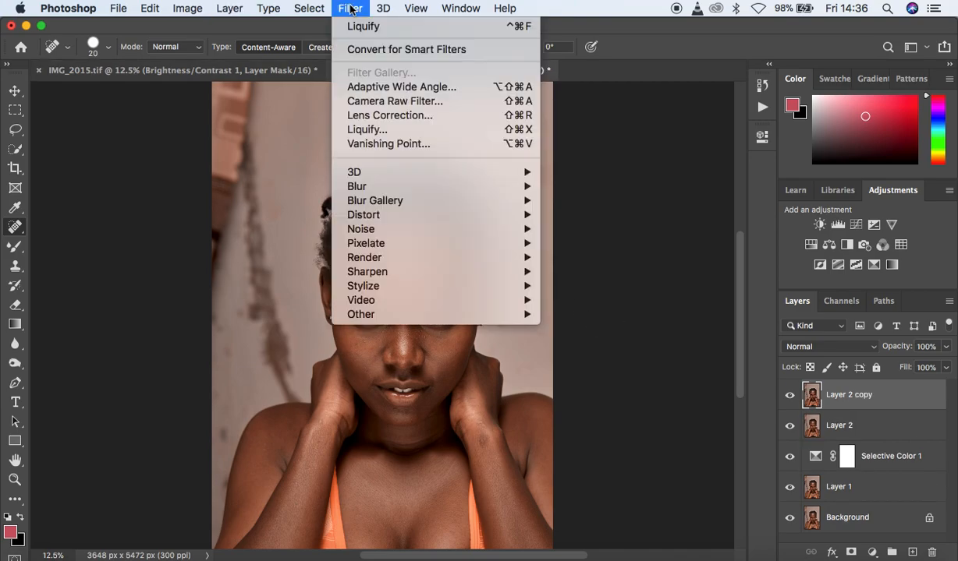
pyautogui.click(378, 101)
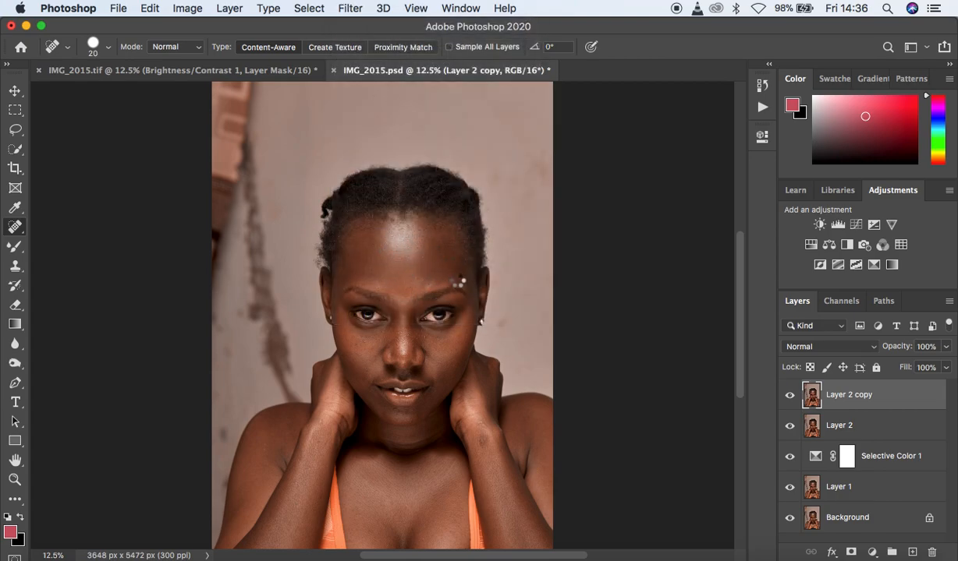
pyautogui.press('super+shift+a')
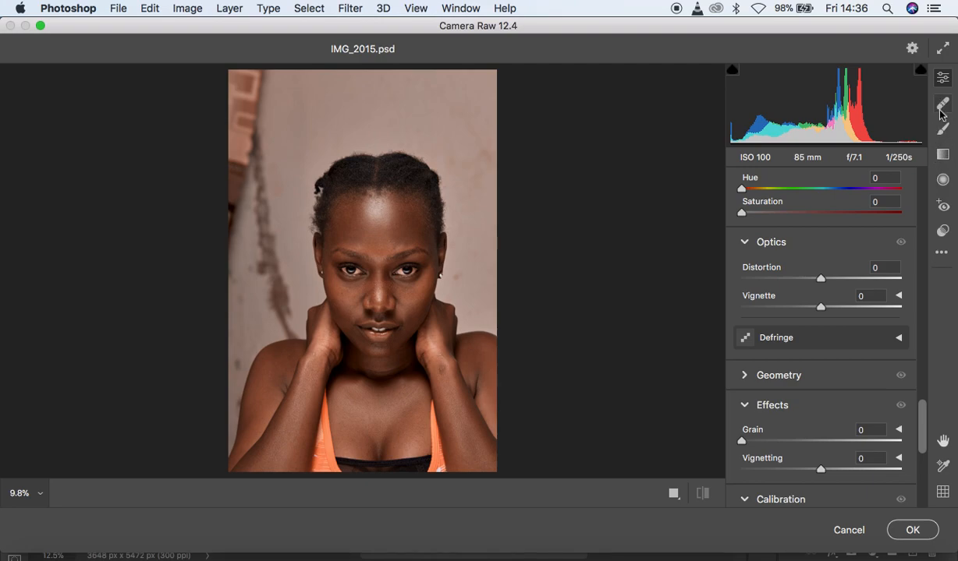
# Set the Calibration saturation to -10 for Red Primary and -8 for Green Primary
pyautogui.moveTo(923, 416); pyautogui.dragTo(923, 468)
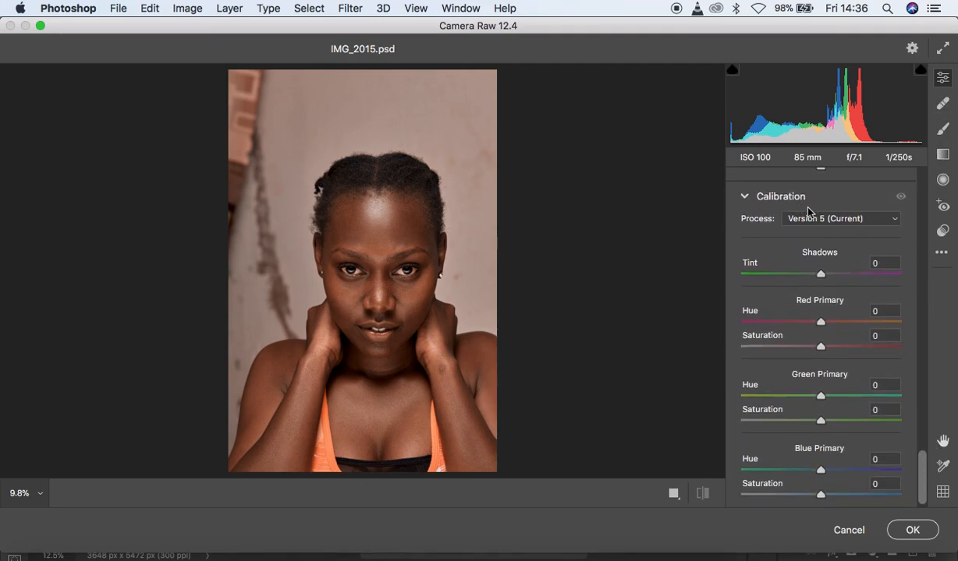
pyautogui.moveTo(822, 354); pyautogui.dragTo(814, 354)
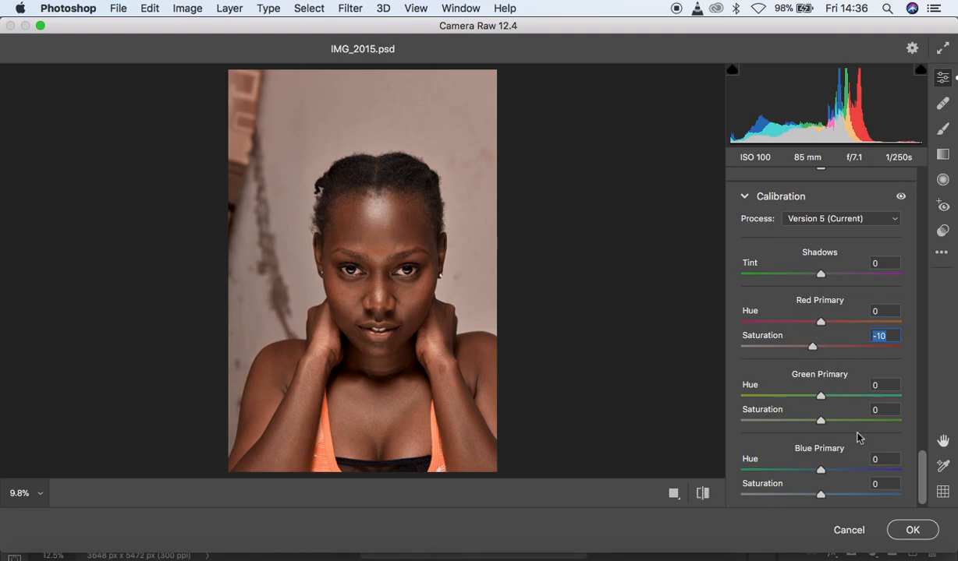
pyautogui.moveTo(821, 425); pyautogui.dragTo(815, 426)
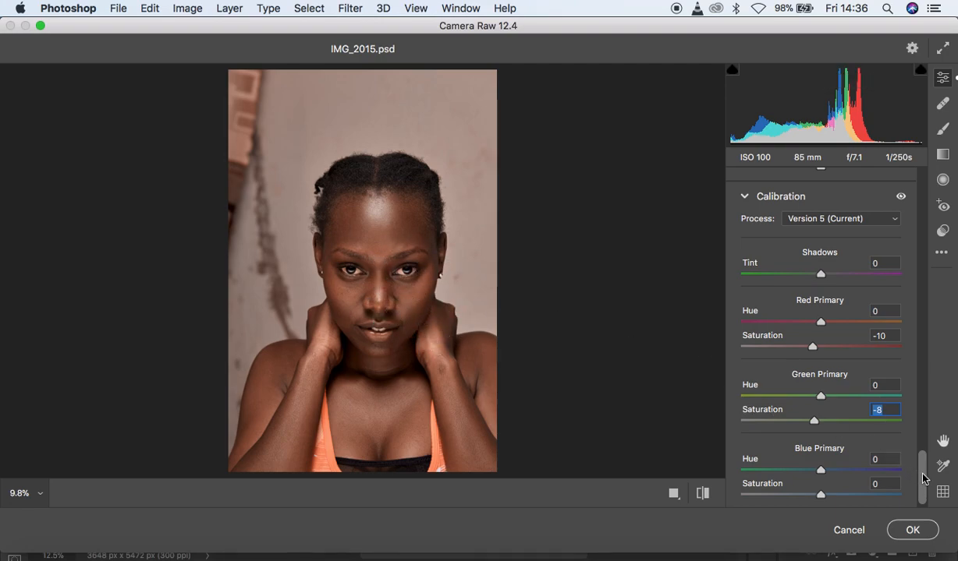
# Start a Camera Raw adjustment brush for the eyes with Temperature -31 and Tint shifted strongly towards magenta
pyautogui.moveTo(921, 461); pyautogui.dragTo(914, 160)
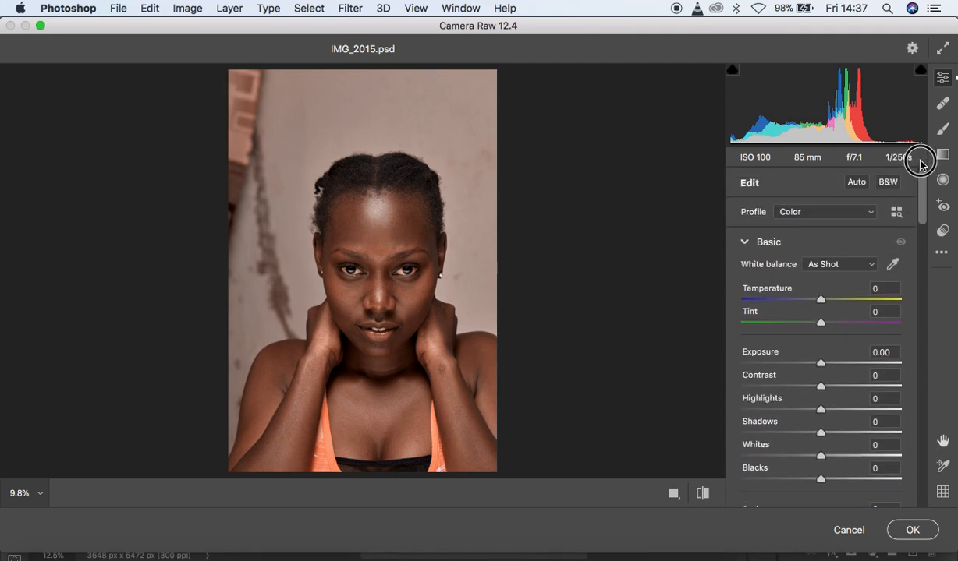
pyautogui.click(403, 270)
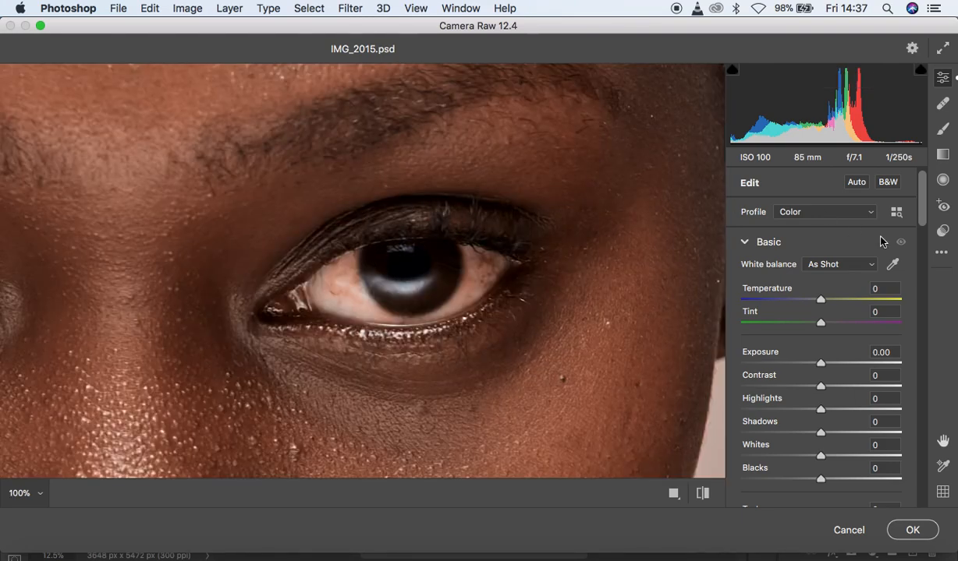
pyautogui.click(943, 131)
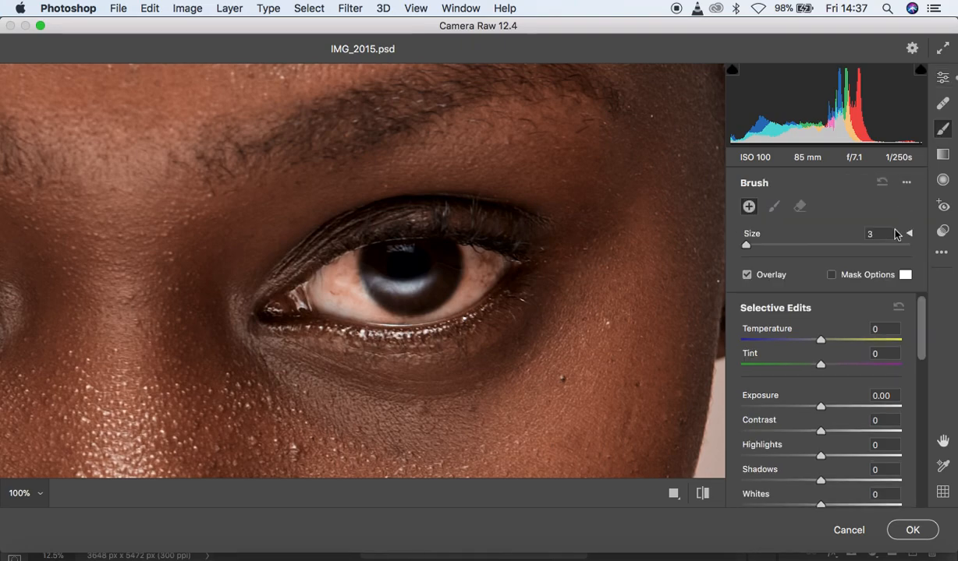
pyautogui.click(905, 184)
pyautogui.click(922, 175)
pyautogui.moveTo(821, 343); pyautogui.dragTo(782, 343)
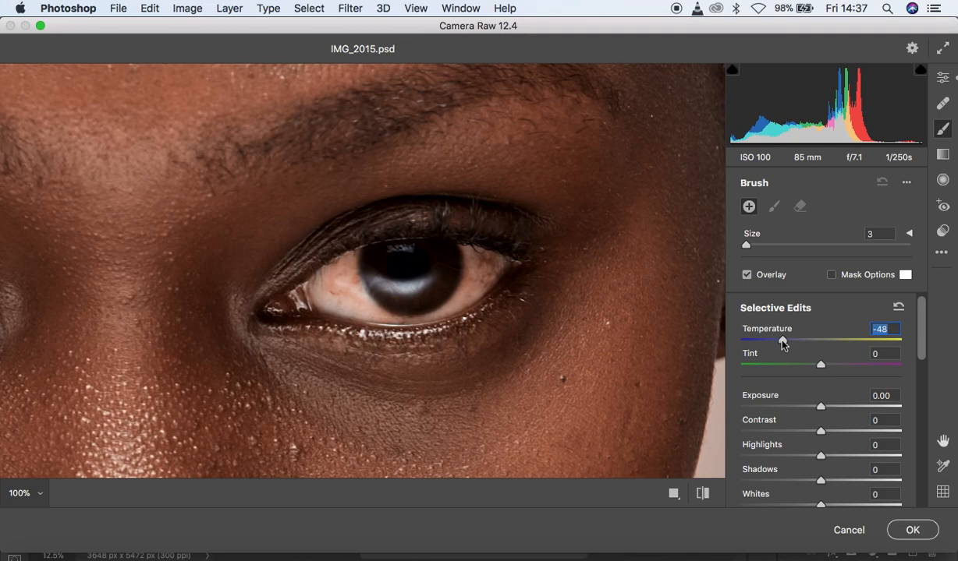
pyautogui.moveTo(782, 340); pyautogui.dragTo(873, 371)
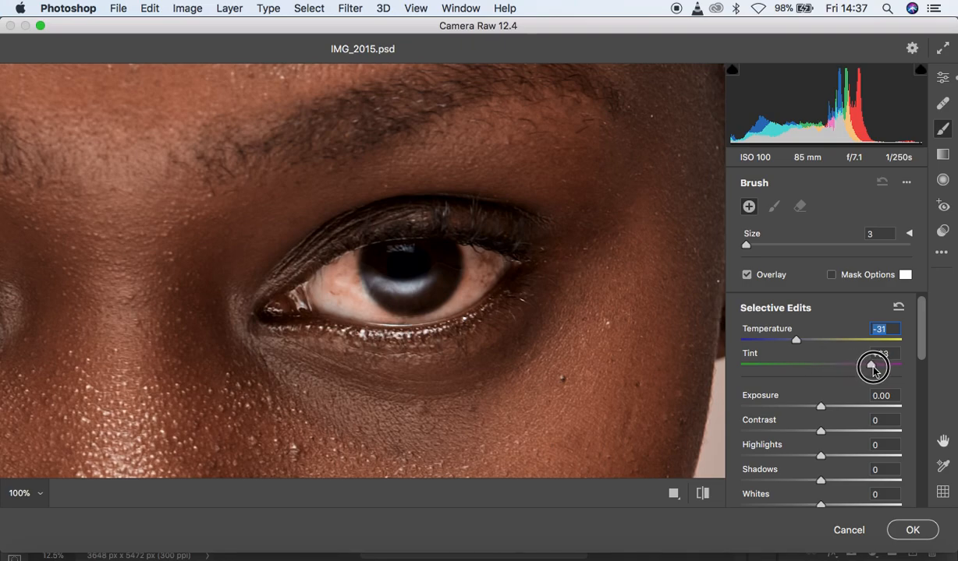
# Fine-tune the adjustment brush's Highlights and Whites, and set its Saturation to -66
pyautogui.moveTo(923, 352); pyautogui.dragTo(923, 367)
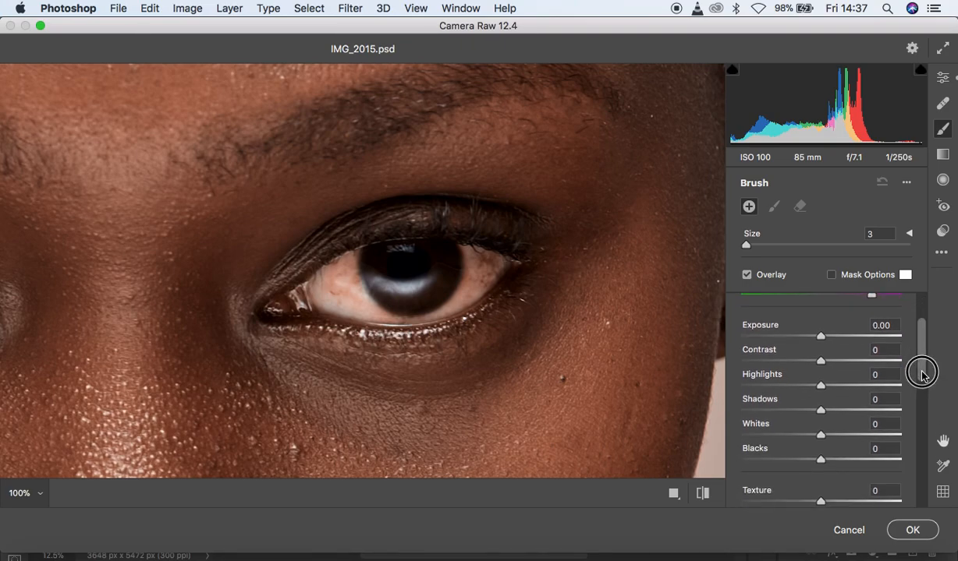
pyautogui.moveTo(820, 389); pyautogui.dragTo(825, 389)
pyautogui.moveTo(825, 441); pyautogui.dragTo(822, 443)
pyautogui.click(825, 441)
pyautogui.moveTo(923, 363); pyautogui.dragTo(923, 430)
pyautogui.moveTo(823, 481); pyautogui.dragTo(767, 479)
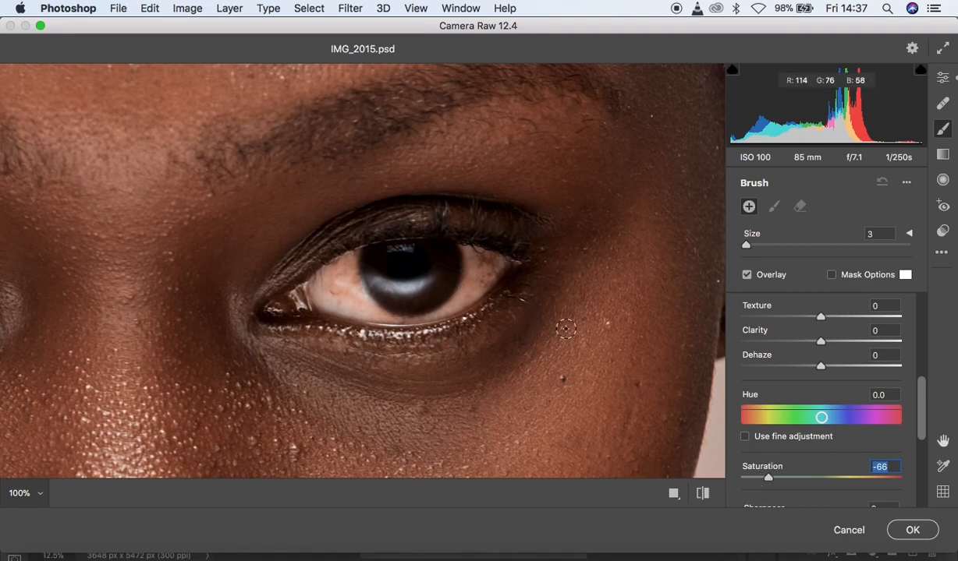
# Paint the brush adjustment over the whites of both eyes to remove their red and yellow cast
pyautogui.moveTo(471, 256)
pyautogui.mouseDown()
pyautogui.moveTo(474, 280)
pyautogui.moveTo(450, 299)
pyautogui.moveTo(371, 317)
pyautogui.moveTo(343, 261)
pyautogui.moveTo(355, 307)
pyautogui.moveTo(347, 267)
pyautogui.moveTo(363, 293)
pyautogui.moveTo(430, 309)
pyautogui.moveTo(461, 248)
pyautogui.moveTo(475, 261)
pyautogui.mouseUp()
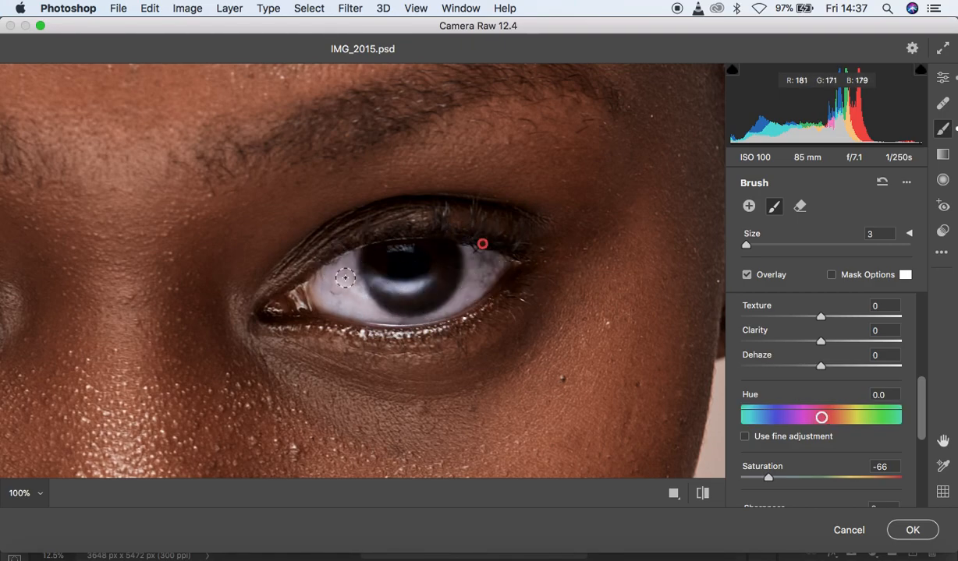
pyautogui.press('space')
pyautogui.moveTo(206, 224); pyautogui.dragTo(534, 227)
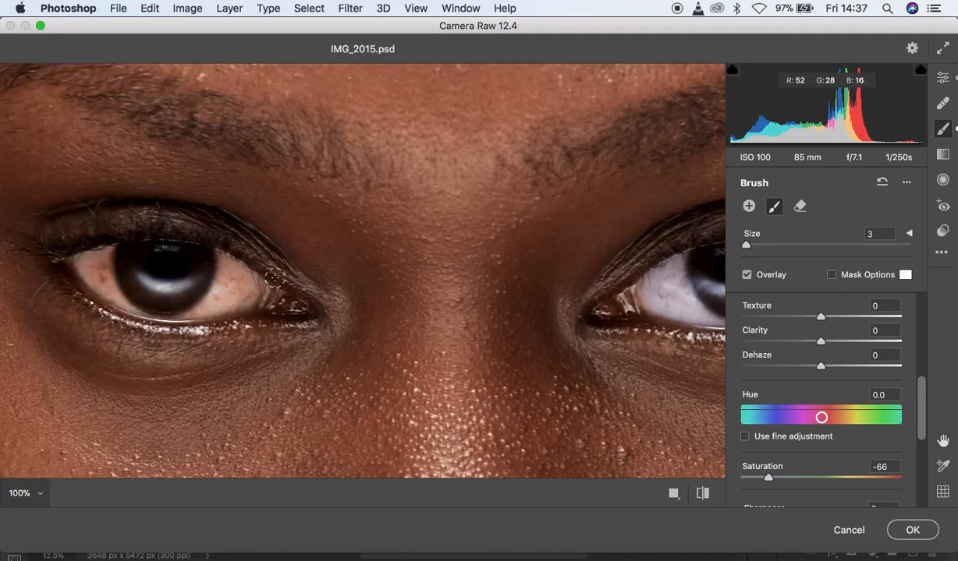
pyautogui.moveTo(109, 272)
pyautogui.mouseDown()
pyautogui.moveTo(136, 308)
pyautogui.moveTo(204, 307)
pyautogui.moveTo(219, 263)
pyautogui.moveTo(234, 279)
pyautogui.moveTo(214, 285)
pyautogui.moveTo(221, 263)
pyautogui.moveTo(248, 283)
pyautogui.moveTo(217, 300)
pyautogui.moveTo(228, 273)
pyautogui.moveTo(218, 255)
pyautogui.moveTo(237, 270)
pyautogui.moveTo(238, 296)
pyautogui.moveTo(220, 281)
pyautogui.moveTo(222, 260)
pyautogui.moveTo(217, 291)
pyautogui.moveTo(195, 309)
pyautogui.moveTo(176, 307)
pyautogui.moveTo(186, 294)
pyautogui.moveTo(140, 269)
pyautogui.mouseUp()
# Paint the same brush adjustment over the woman's teeth and apply the Camera Raw edits to the layer
pyautogui.press('space')
pyautogui.moveTo(489, 387); pyautogui.dragTo(421, 28)
pyautogui.moveTo(495, 335); pyautogui.dragTo(502, 91)
pyautogui.moveTo(371, 286)
pyautogui.mouseDown()
pyautogui.moveTo(426, 311)
pyautogui.moveTo(398, 297)
pyautogui.moveTo(506, 301)
pyautogui.moveTo(464, 309)
pyautogui.moveTo(498, 294)
pyautogui.moveTo(521, 299)
pyautogui.moveTo(470, 317)
pyautogui.moveTo(367, 292)
pyautogui.moveTo(402, 310)
pyautogui.mouseUp()
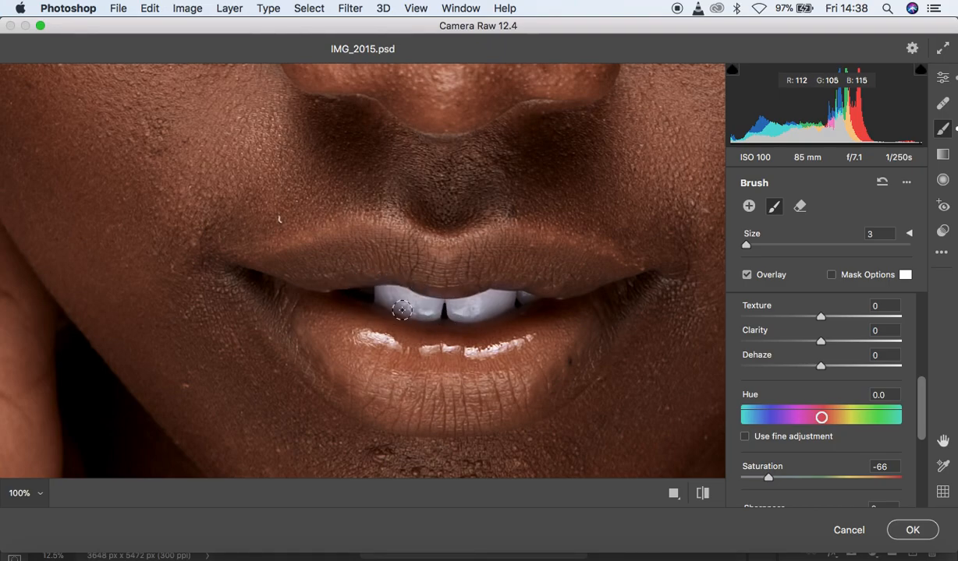
pyautogui.keyDown('alt'); pyautogui.keyDown('super'); pyautogui.click(401, 310); pyautogui.keyUp('super'); pyautogui.keyUp('alt')
pyautogui.keyDown('alt'); pyautogui.keyDown('super'); pyautogui.click(402, 311); pyautogui.keyUp('super'); pyautogui.keyUp('alt')
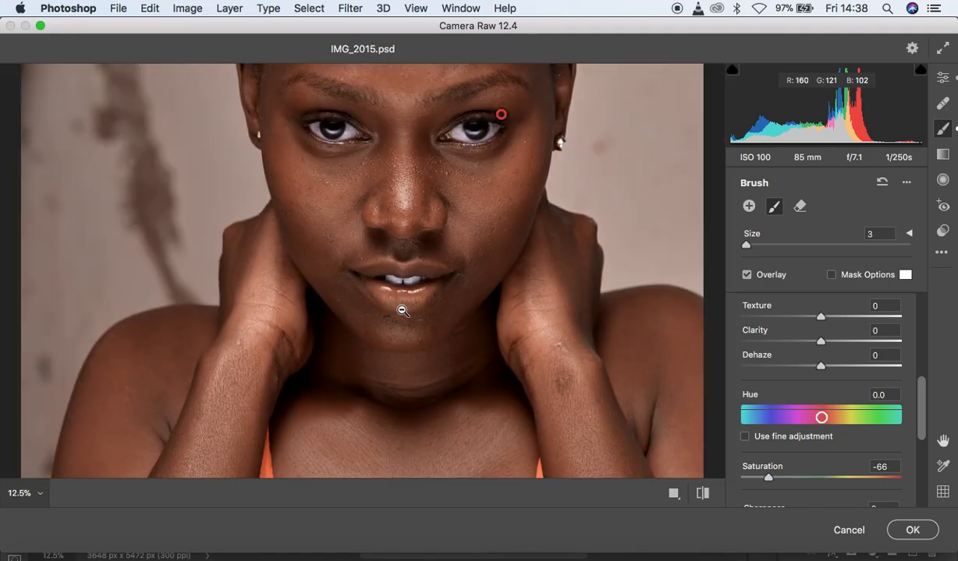
pyautogui.keyDown('alt'); pyautogui.keyDown('super'); pyautogui.click(402, 310); pyautogui.keyUp('super'); pyautogui.keyUp('alt')
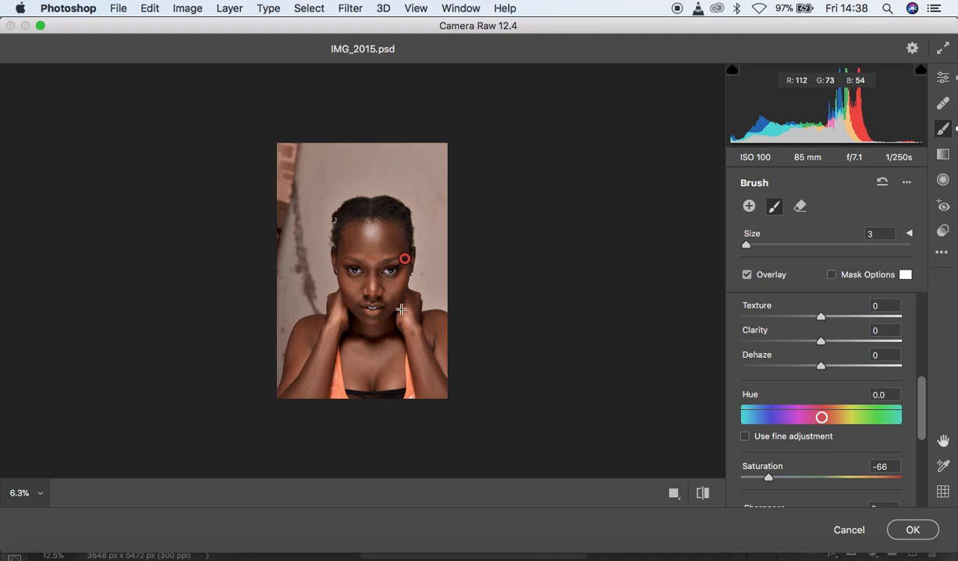
pyautogui.keyDown('super'); pyautogui.click(401, 310); pyautogui.keyUp('super')
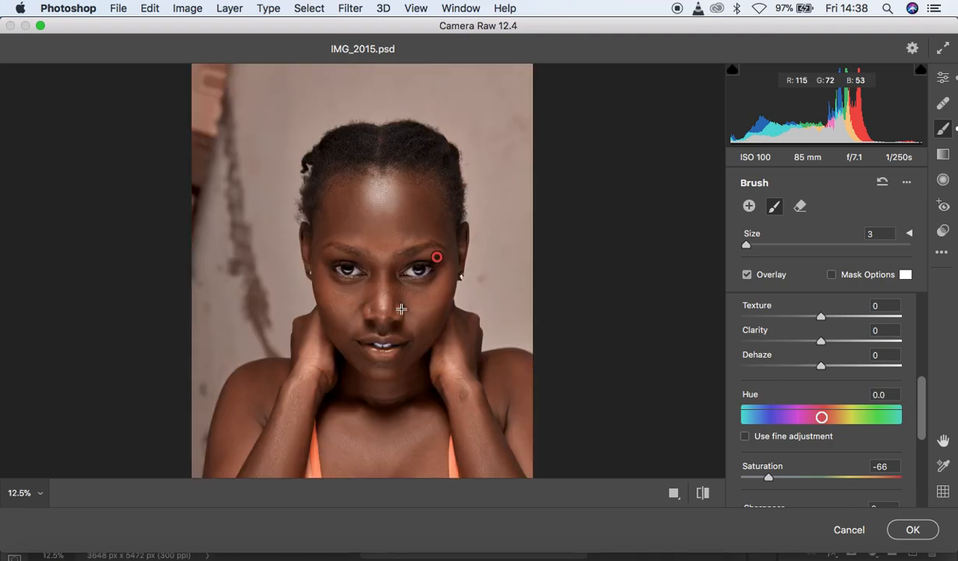
pyautogui.click(906, 531)
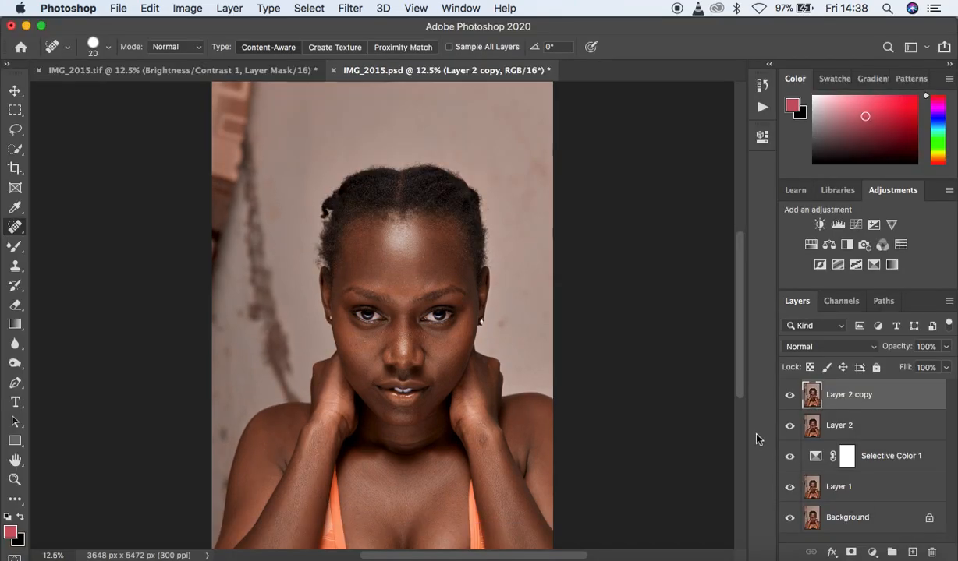
# Add a Photo Filter adjustment layer above Layer 2 copy, using Cooling Filter (82)
pyautogui.press('super+minus')
pyautogui.press('super+plus')
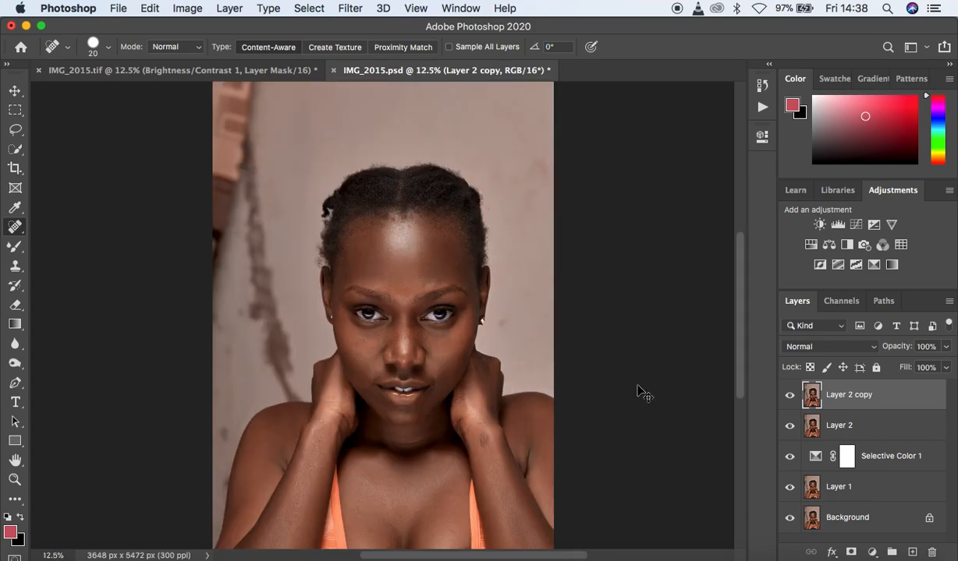
pyautogui.click(871, 552)
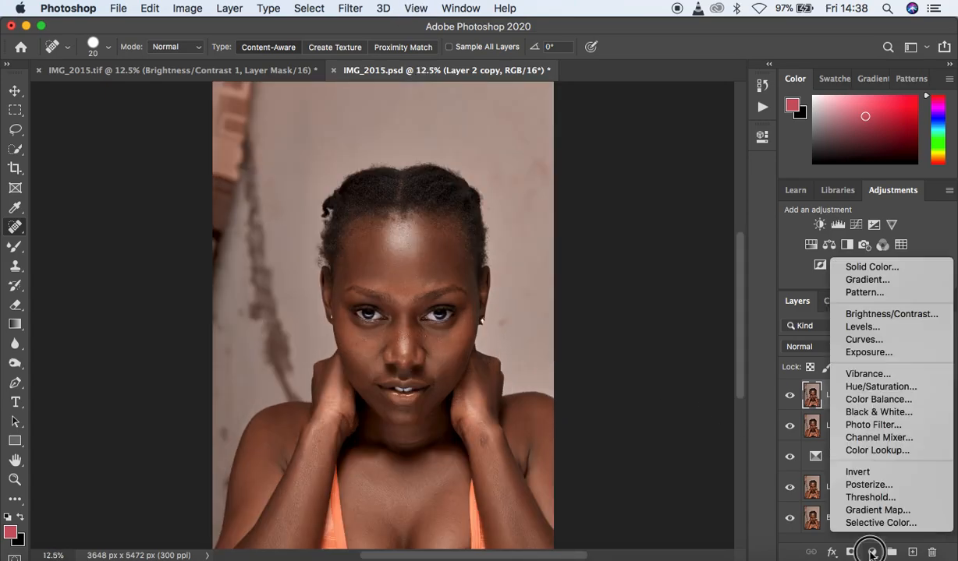
pyautogui.click(877, 425)
pyautogui.click(621, 182)
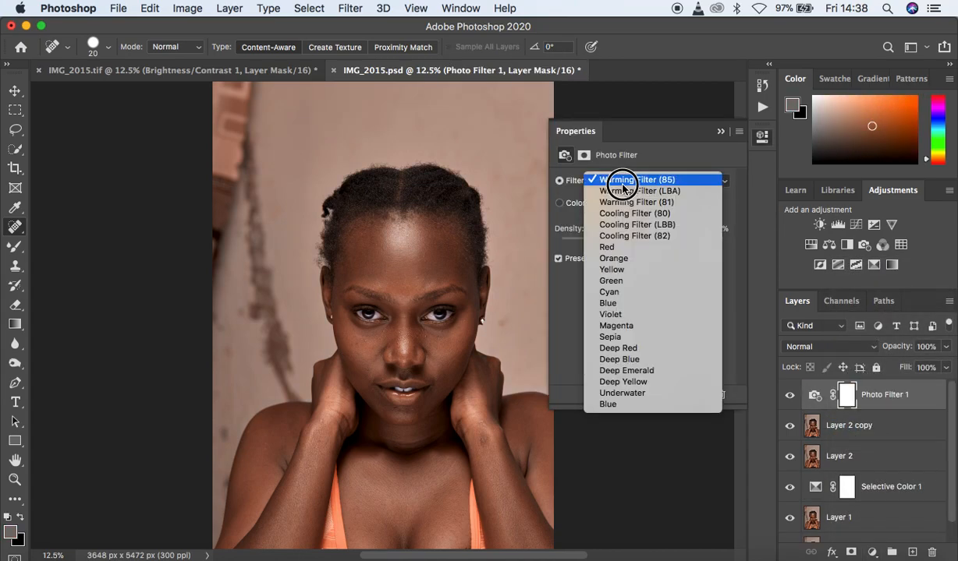
pyautogui.click(604, 234)
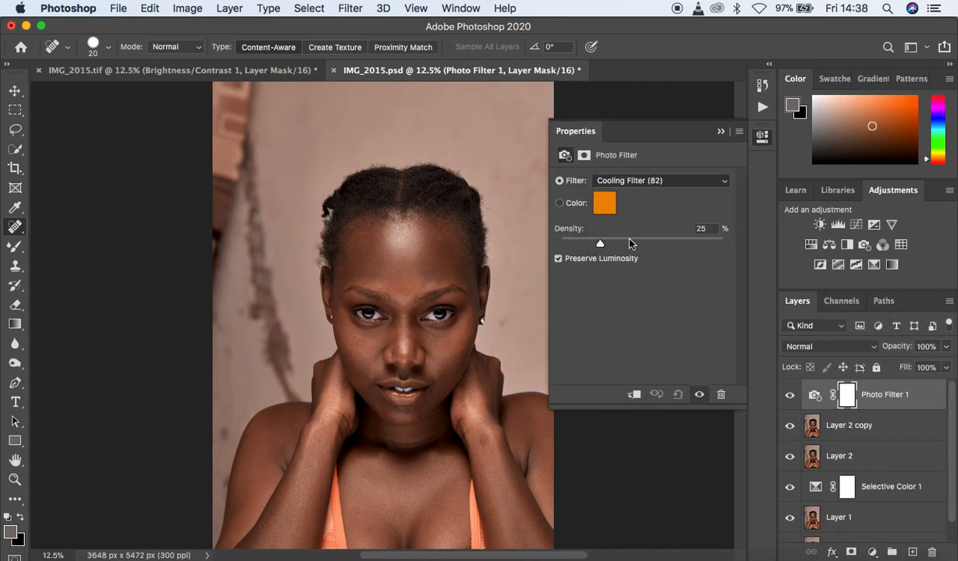
# Reduce the Cooling Filter (82) density to 5% on the Photo Filter adjustment layer
pyautogui.moveTo(604, 245); pyautogui.dragTo(569, 247)
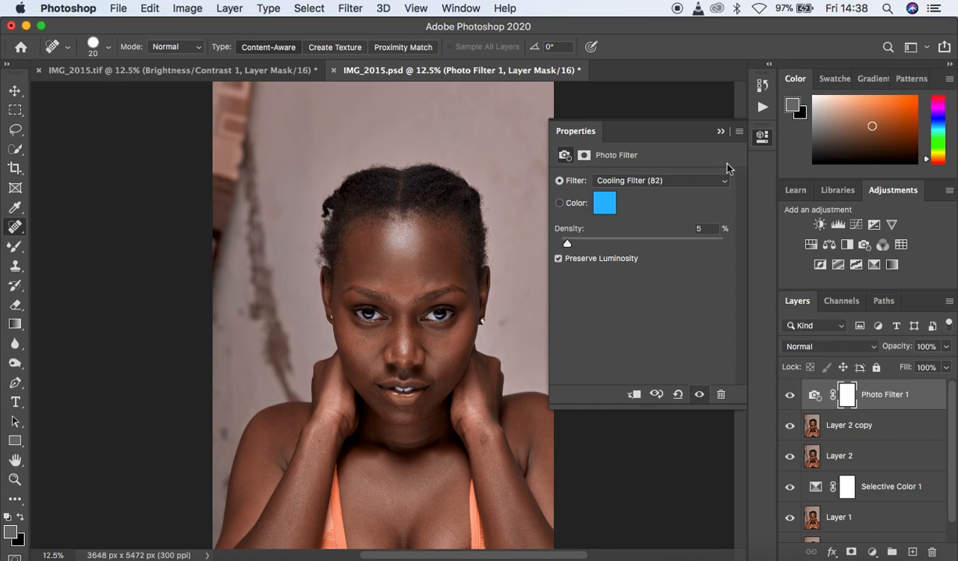
pyautogui.click(720, 131)
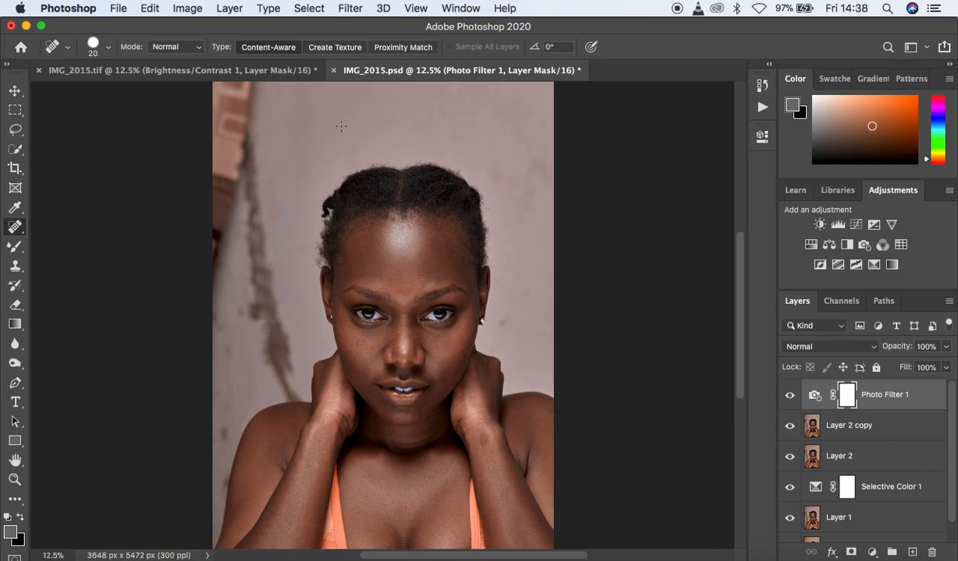
# Compare the current edit in IMG_2015.psd with the finished version in IMG_2015.tif
pyautogui.click(226, 70)
pyautogui.click(487, 71)
pyautogui.click(226, 71)
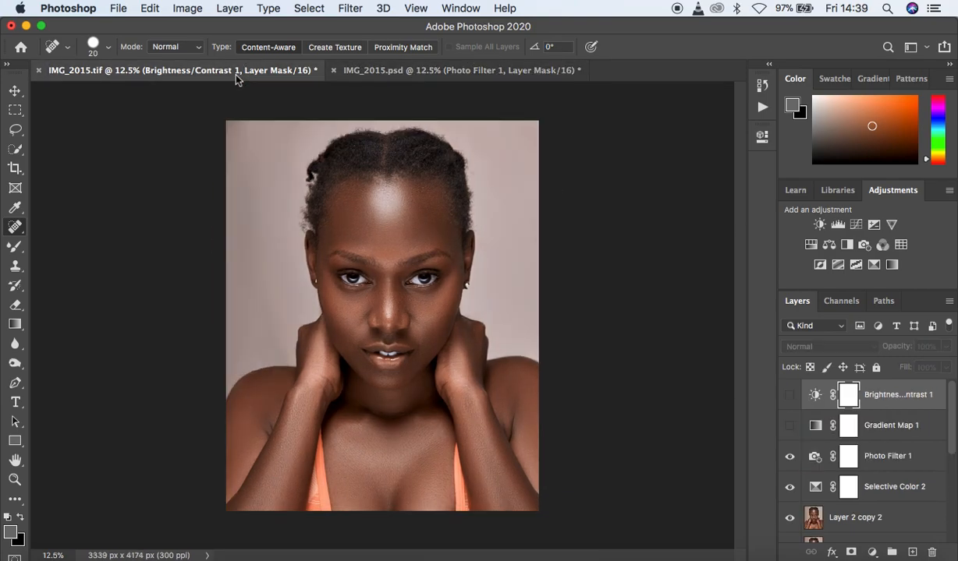
pyautogui.click(487, 72)
pyautogui.press('super+minus')
pyautogui.press('super+plus')
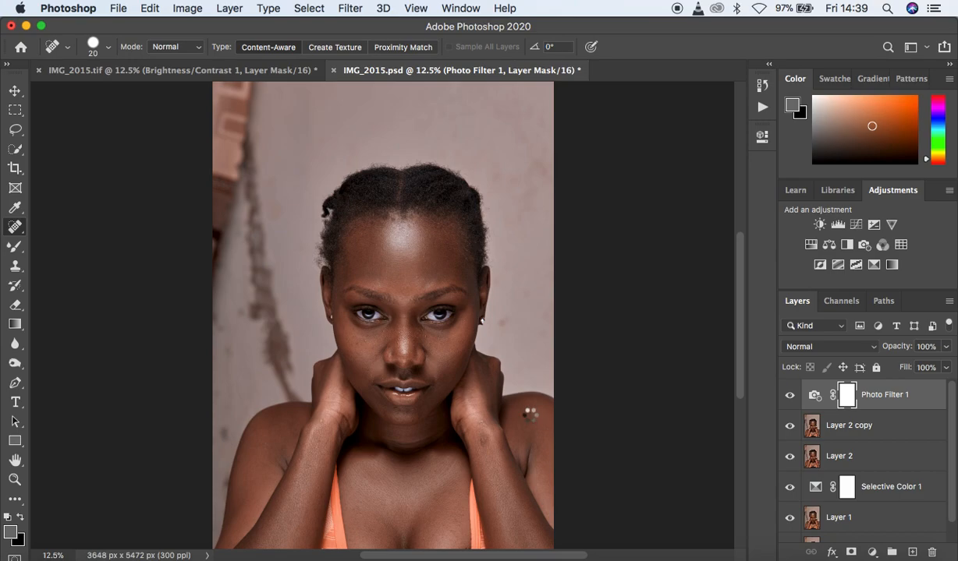
# Stamp all visible layers into a new layer at the top of the stack and duplicate that layer
pyautogui.press('super+alt+shift+e')
pyautogui.press('super+j')
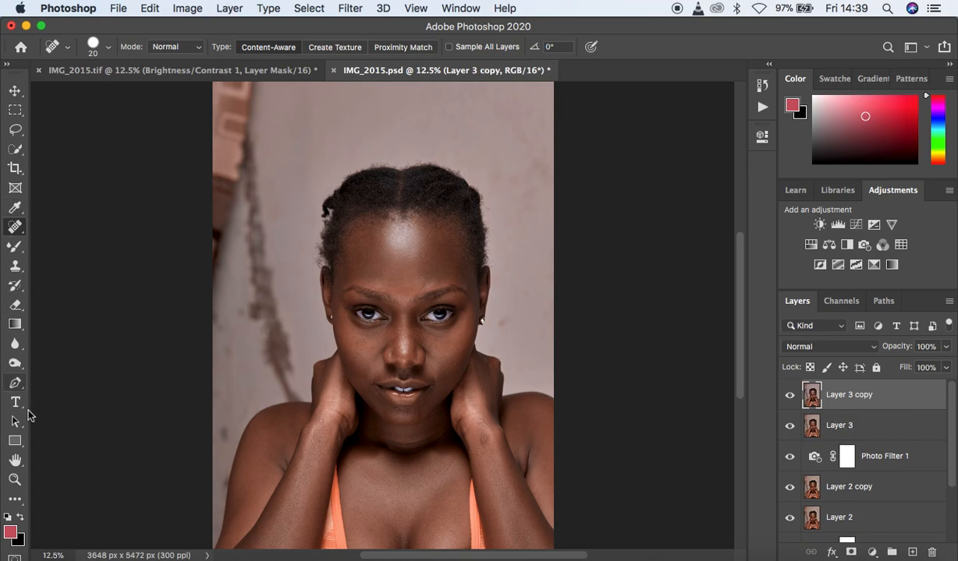
# Start a Pen tool path along the top of the image-left shoulder and up the wall between the crack and the woman's head
pyautogui.click(15, 383)
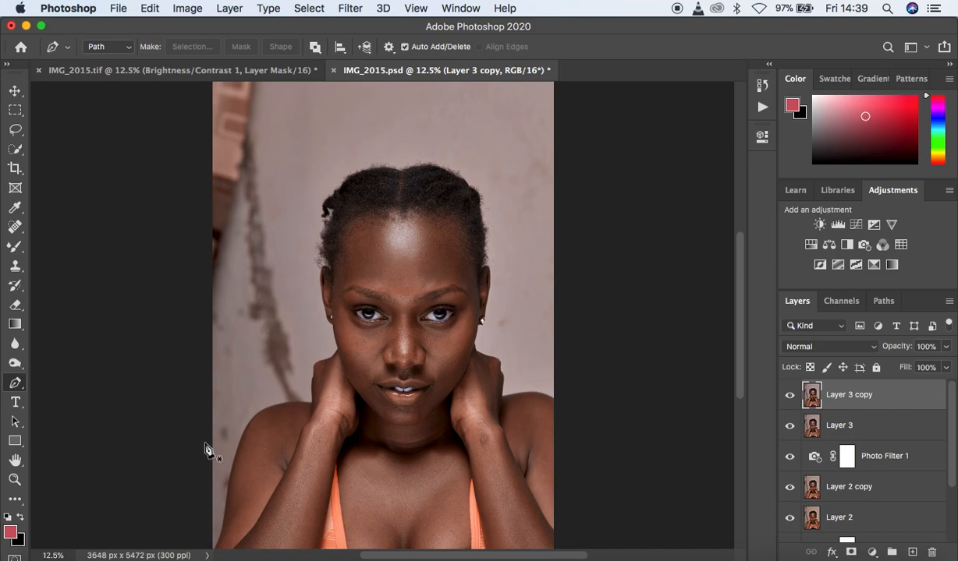
pyautogui.press('super+plus')
pyautogui.press('super+plus')
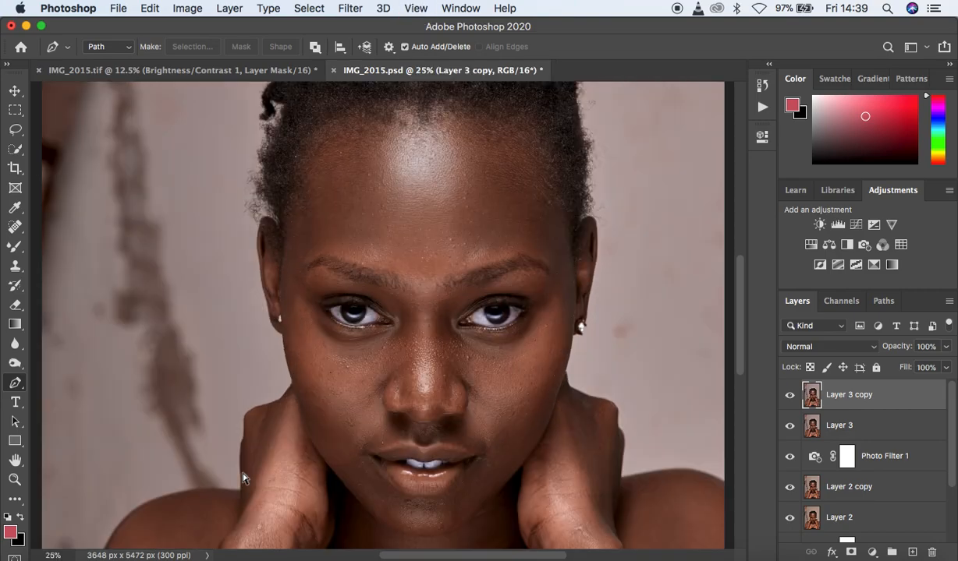
pyautogui.click(230, 396)
pyautogui.moveTo(230, 396); pyautogui.dragTo(271, 400)
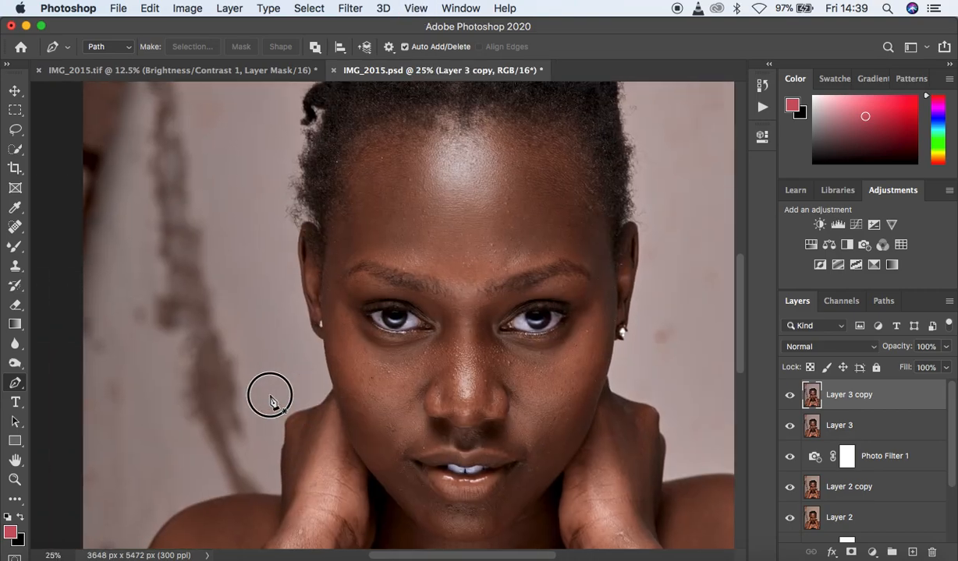
pyautogui.click(198, 509)
pyautogui.click(209, 505)
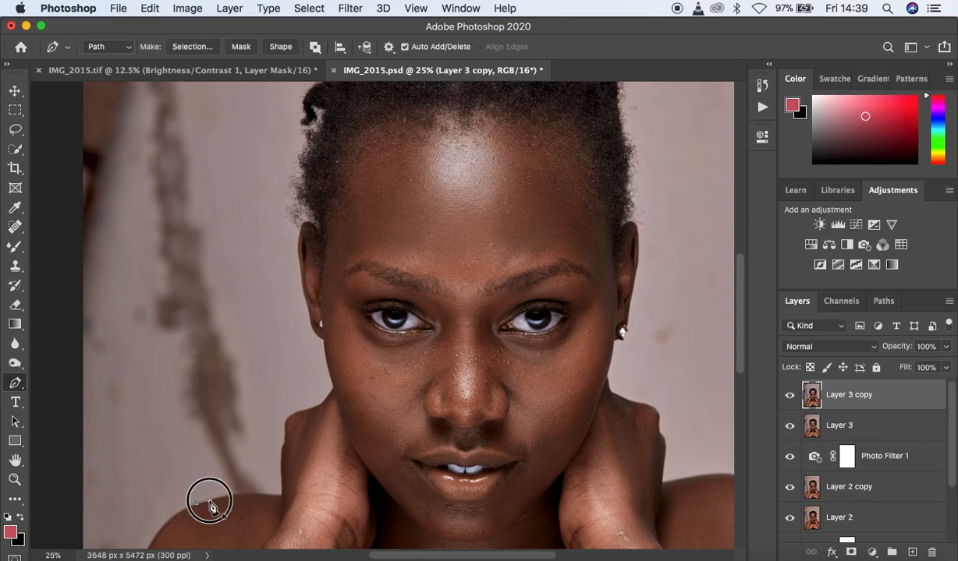
pyautogui.click(226, 497)
pyautogui.click(242, 498)
pyautogui.click(257, 495)
pyautogui.click(269, 494)
pyautogui.click(266, 467)
pyautogui.click(239, 331)
pyautogui.click(233, 238)
pyautogui.click(234, 159)
pyautogui.click(234, 123)
pyautogui.press('super+minus')
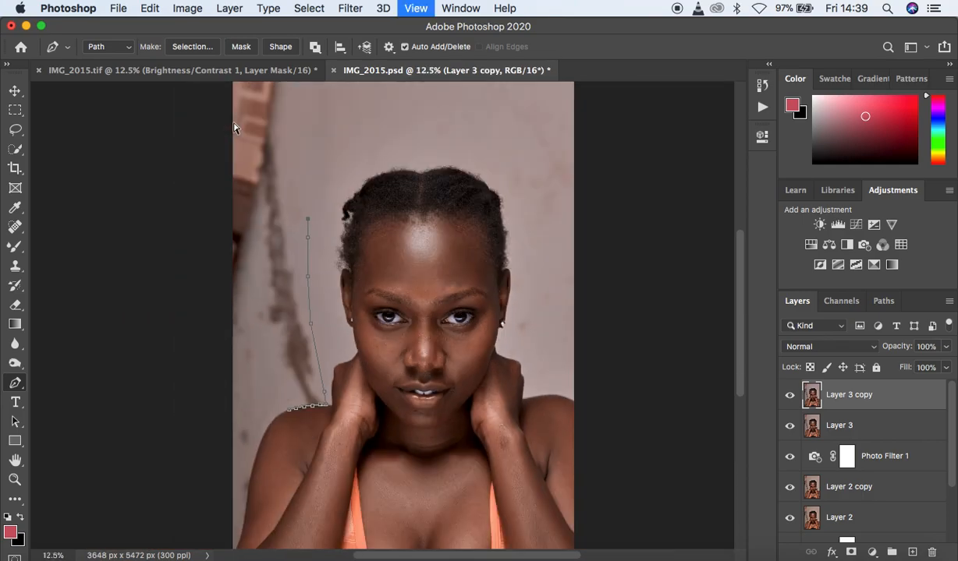
# Extend the path across the upper bricks and down just outside the image's left edge
pyautogui.click(294, 98)
pyautogui.click(265, 93)
pyautogui.click(225, 101)
pyautogui.click(220, 145)
pyautogui.click(226, 263)
pyautogui.click(222, 339)
pyautogui.click(224, 422)
pyautogui.click(227, 484)
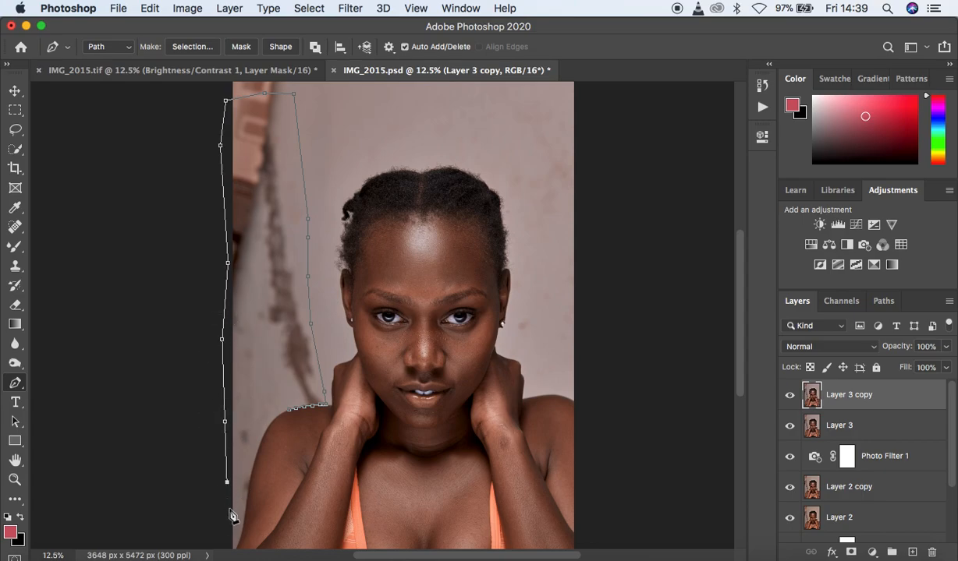
# Trace the path up the outer edge of the upper arm and shoulder, and close it at its starting point
pyautogui.press('super+plus')
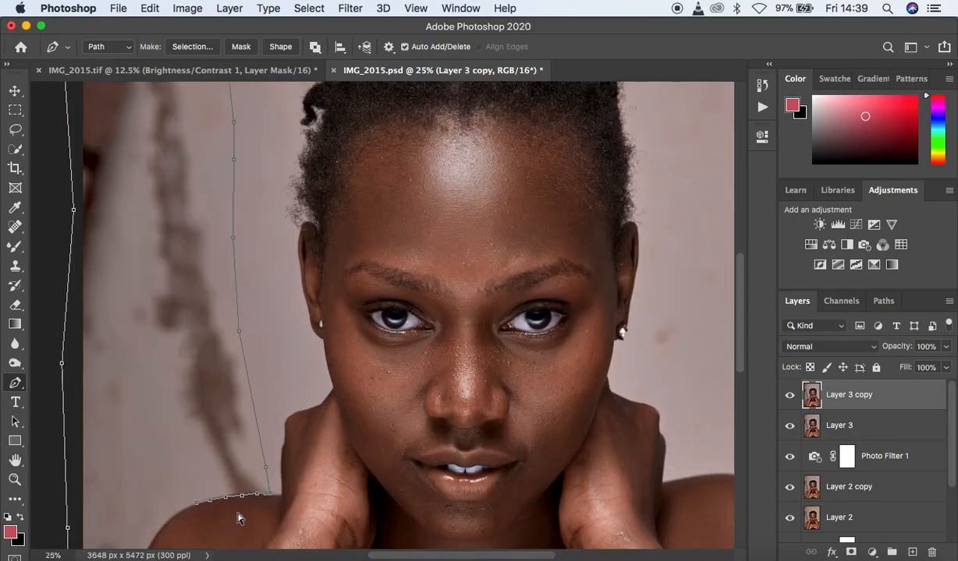
pyautogui.moveTo(301, 457); pyautogui.dragTo(367, 207)
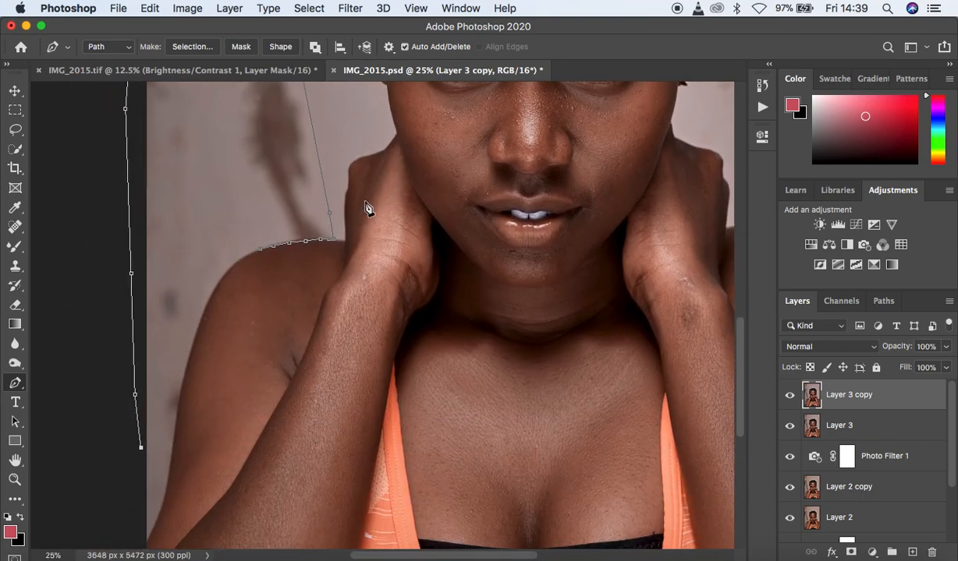
pyautogui.click(150, 463)
pyautogui.click(168, 462)
pyautogui.click(175, 437)
pyautogui.click(179, 406)
pyautogui.click(183, 385)
pyautogui.click(188, 363)
pyautogui.click(194, 340)
pyautogui.click(203, 314)
pyautogui.click(212, 291)
pyautogui.click(219, 281)
pyautogui.click(229, 272)
pyautogui.click(240, 263)
pyautogui.click(250, 253)
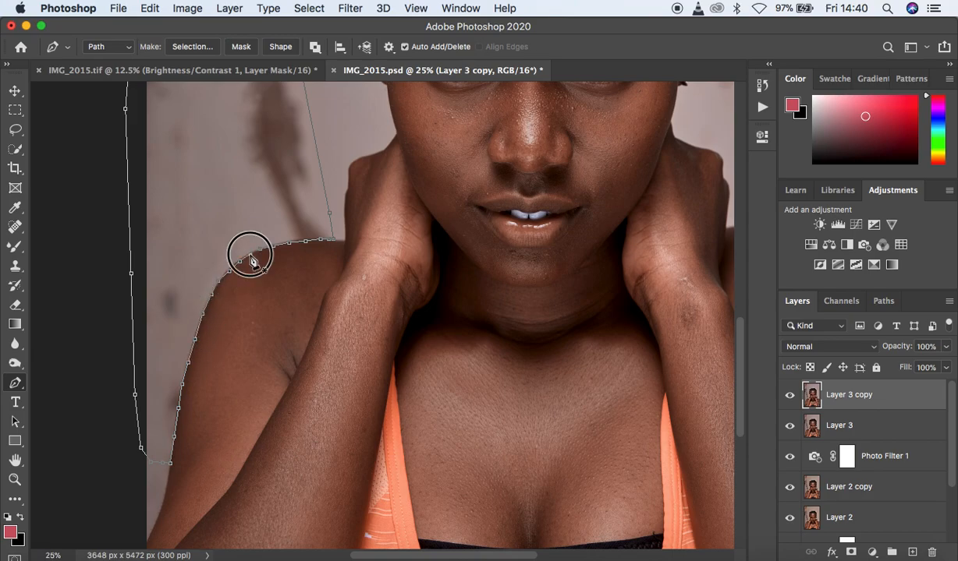
pyautogui.click(260, 255)
# Convert the closed path into a new anti-aliased selection with a 2-pixel feather radius
pyautogui.press('super+minus')
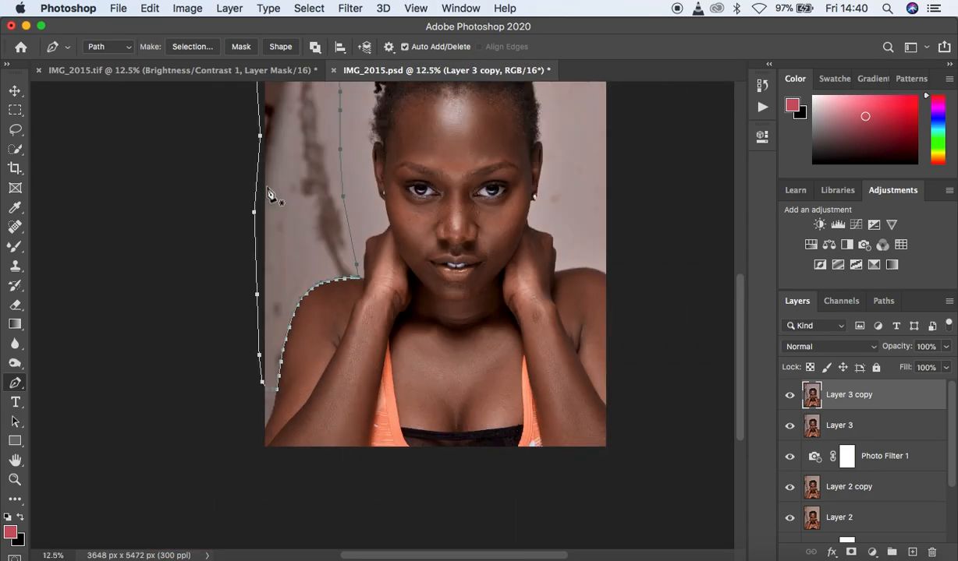
pyautogui.rightClick(286, 203)
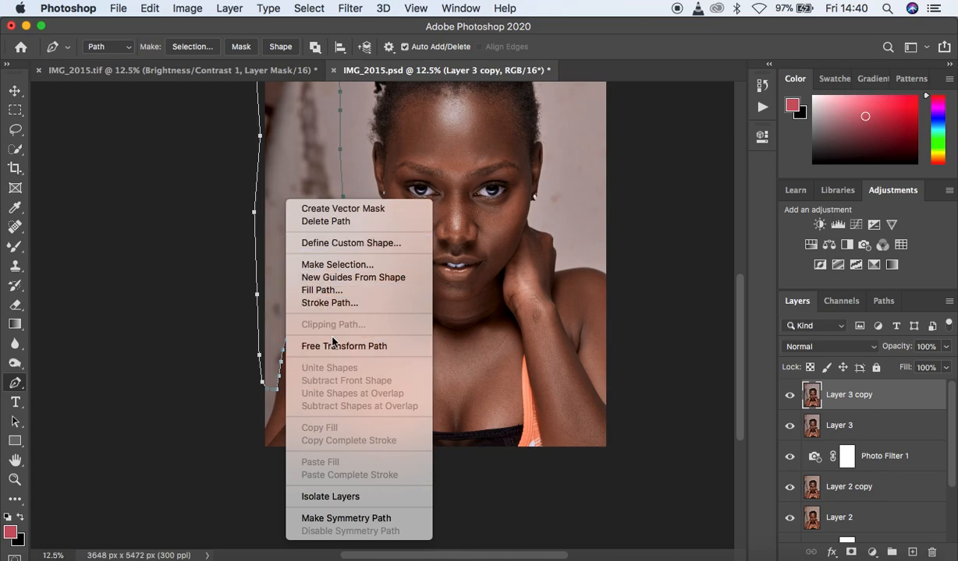
pyautogui.click(327, 264)
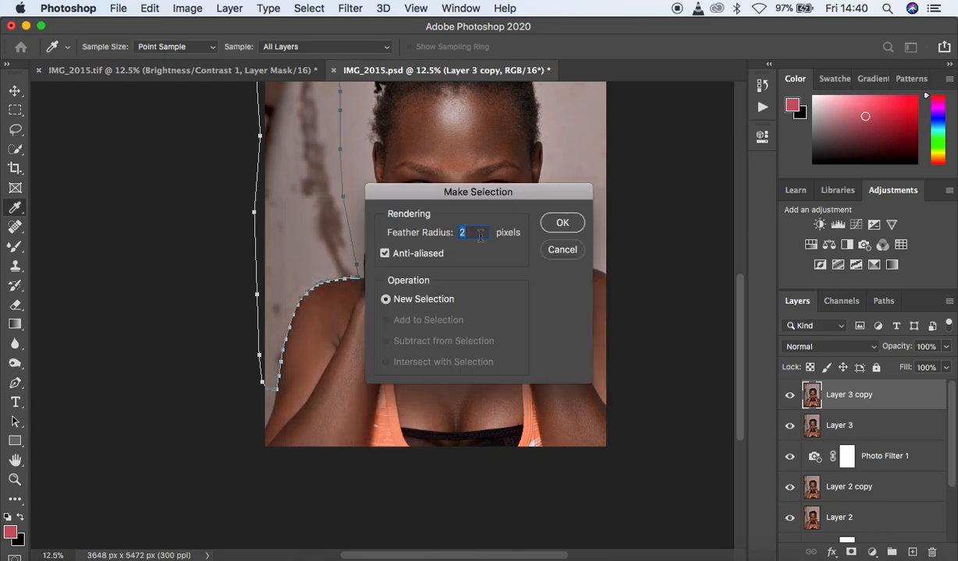
pyautogui.click(562, 224)
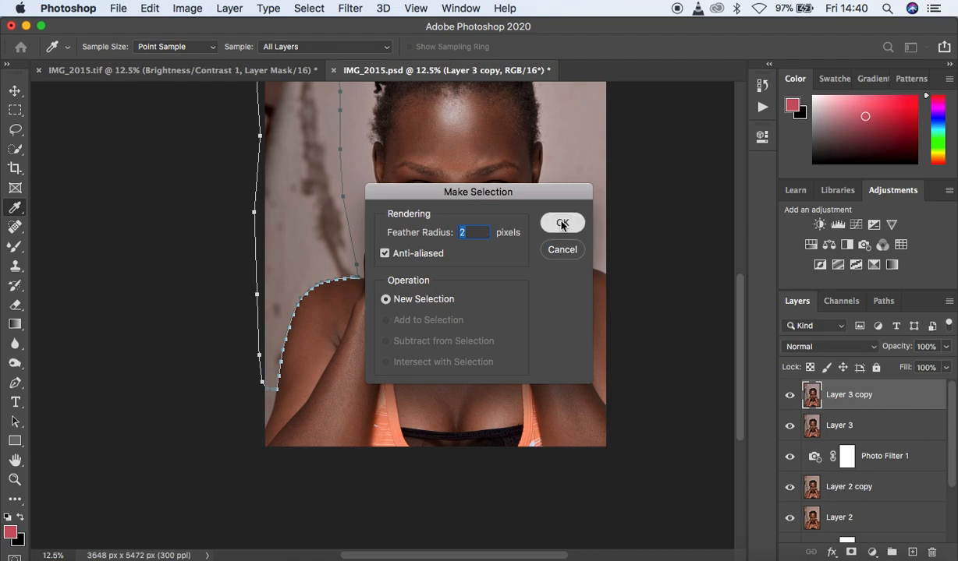
# Using a size 400 Clone Stamp, cover the bricks and crack in the selection with clean wall sampled beside the opposite upper edge
pyautogui.press('super+minus')
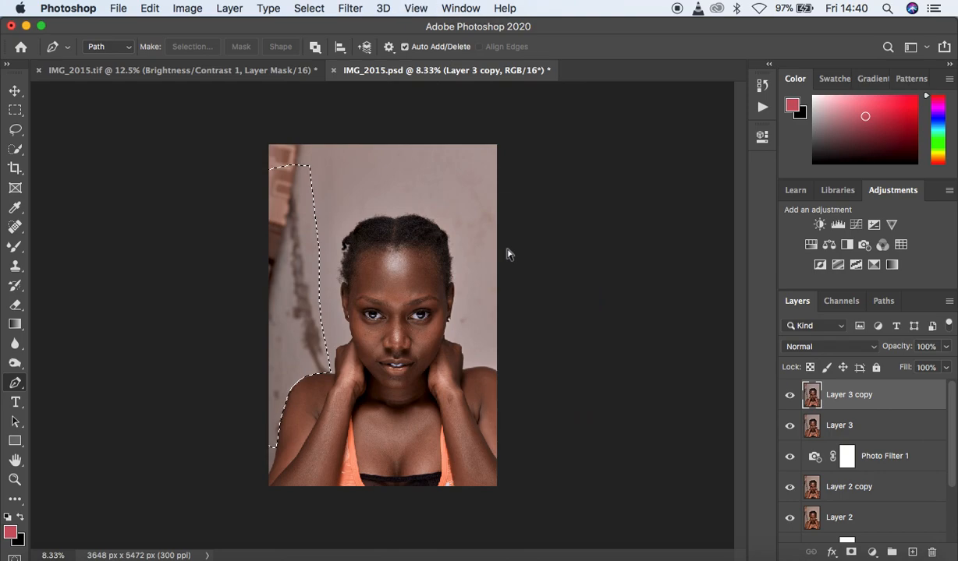
pyautogui.click(15, 267)
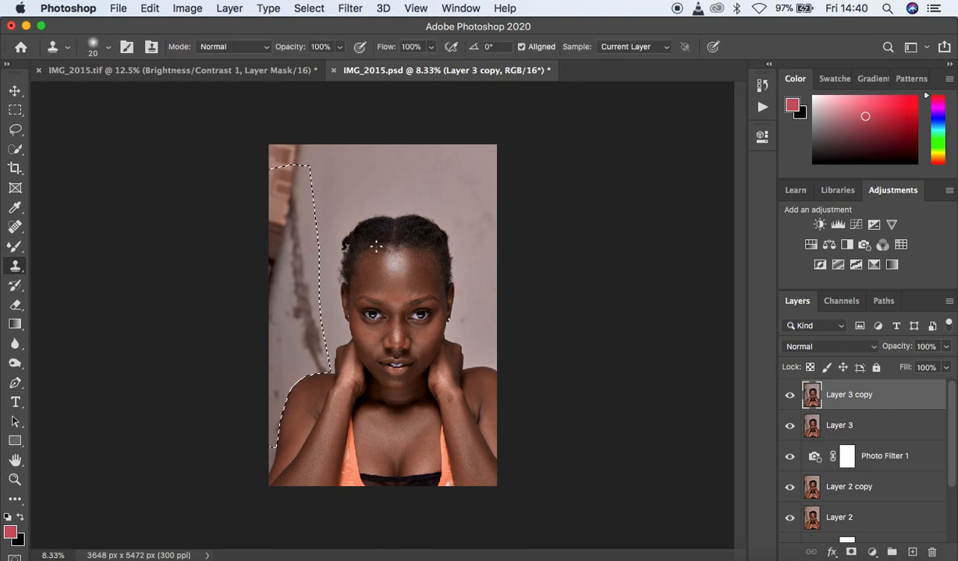
pyautogui.press(']')
pyautogui.press(']')
pyautogui.press(']')
pyautogui.press(']')
pyautogui.press(']')
pyautogui.press(']')
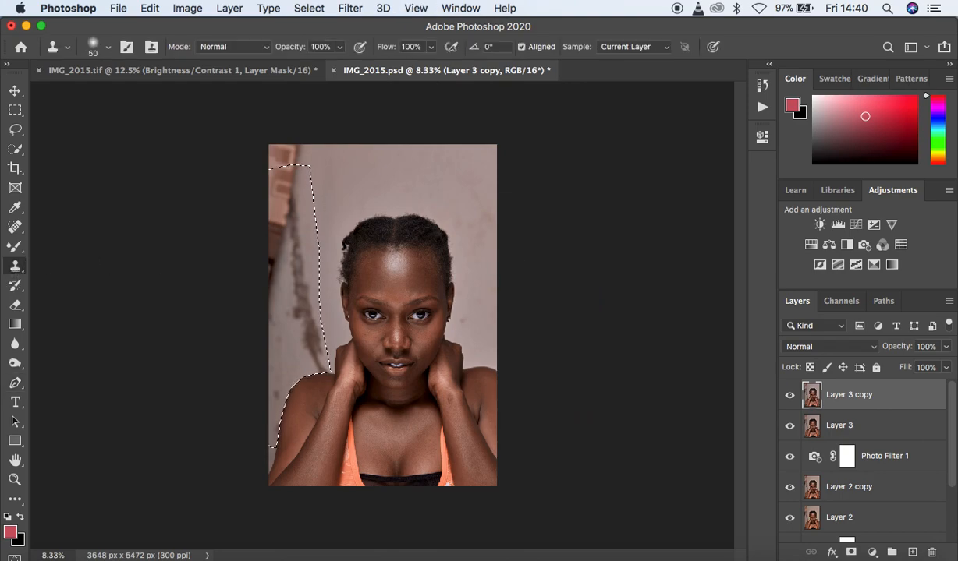
pyautogui.press(']')
pyautogui.press(']')
pyautogui.press(']')
pyautogui.press(']')
pyautogui.press(']')
pyautogui.press(']')
pyautogui.press(']')
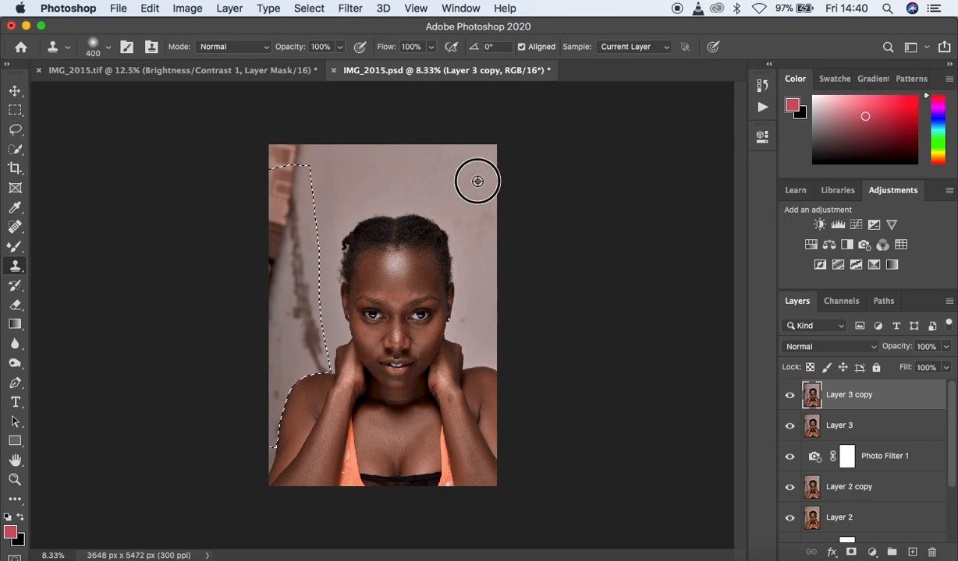
pyautogui.keyDown('alt'); pyautogui.click(478, 181); pyautogui.keyUp('alt')
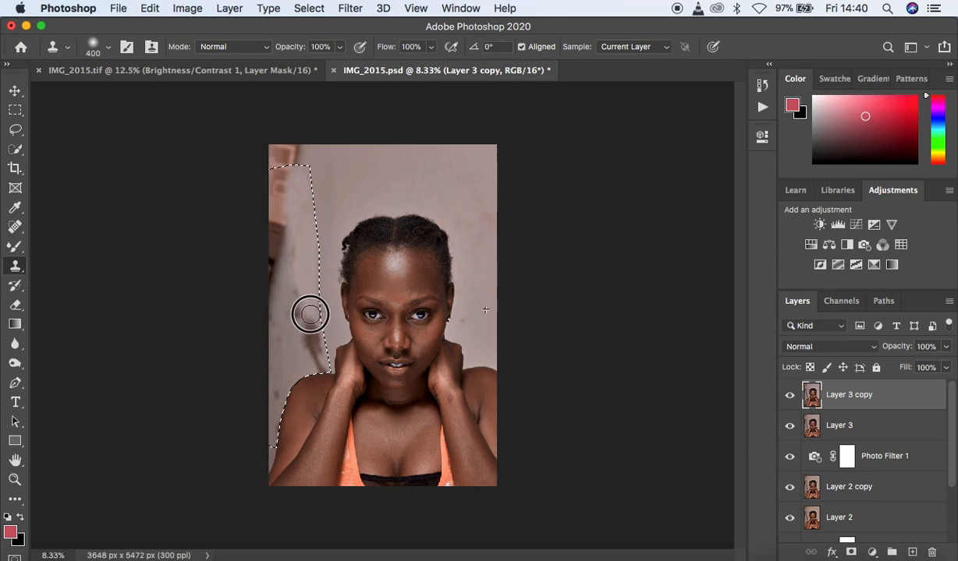
pyautogui.moveTo(303, 319)
pyautogui.mouseDown()
pyautogui.moveTo(283, 203)
pyautogui.moveTo(277, 240)
pyautogui.moveTo(278, 231)
pyautogui.moveTo(284, 271)
pyautogui.moveTo(292, 258)
pyautogui.moveTo(293, 292)
pyautogui.moveTo(265, 260)
pyautogui.moveTo(266, 271)
pyautogui.mouseUp()
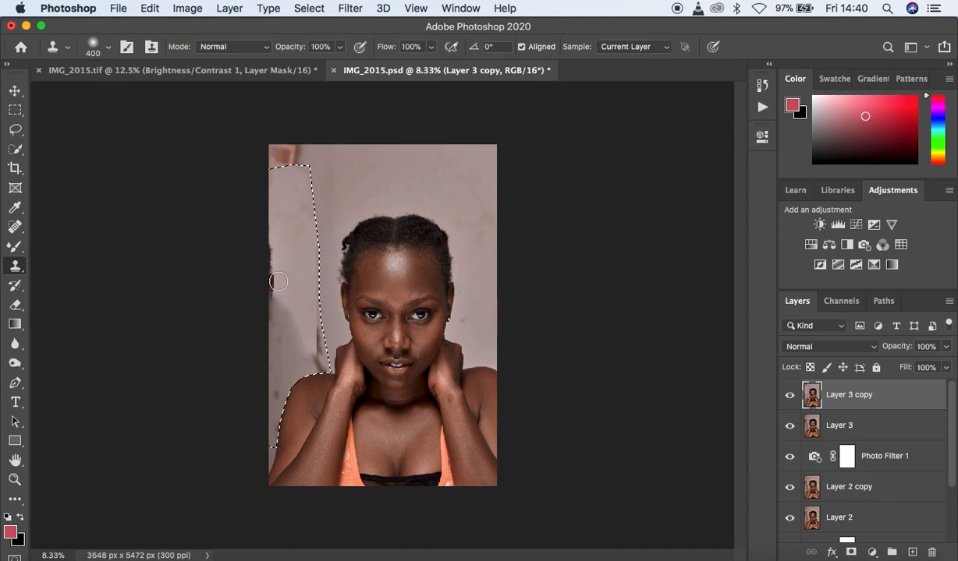
# Clone clean wall from above the head over the remaining dark patches down to the shoulder, and clear the selection
pyautogui.keyDown('alt'); pyautogui.click(399, 163); pyautogui.keyUp('alt')
pyautogui.moveTo(284, 231)
pyautogui.mouseDown()
pyautogui.moveTo(269, 228)
pyautogui.moveTo(273, 265)
pyautogui.moveTo(281, 258)
pyautogui.mouseUp()
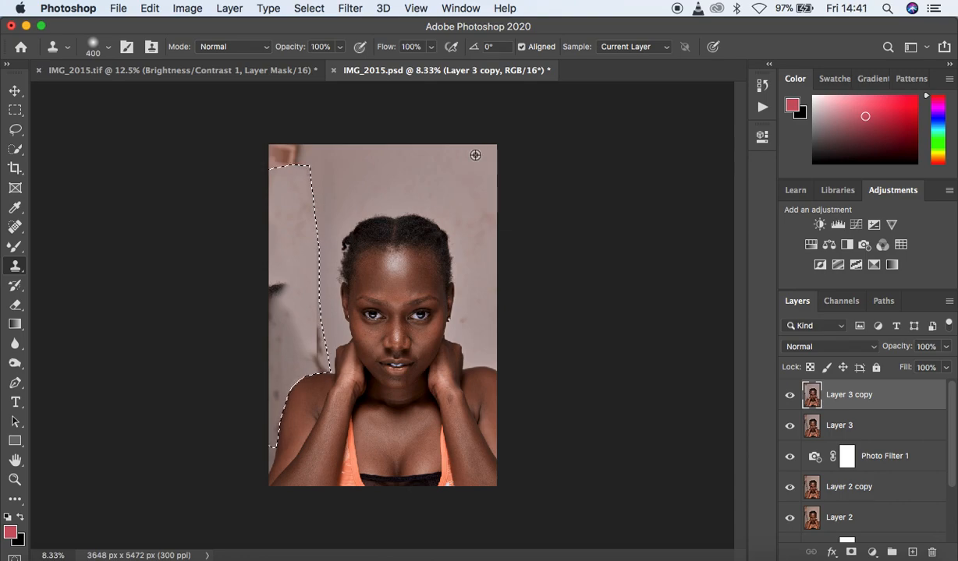
pyautogui.moveTo(281, 277)
pyautogui.mouseDown()
pyautogui.moveTo(280, 306)
pyautogui.moveTo(278, 263)
pyautogui.moveTo(276, 340)
pyautogui.moveTo(287, 323)
pyautogui.moveTo(304, 366)
pyautogui.moveTo(320, 334)
pyautogui.moveTo(290, 389)
pyautogui.moveTo(282, 367)
pyautogui.moveTo(274, 449)
pyautogui.moveTo(288, 408)
pyautogui.mouseUp()
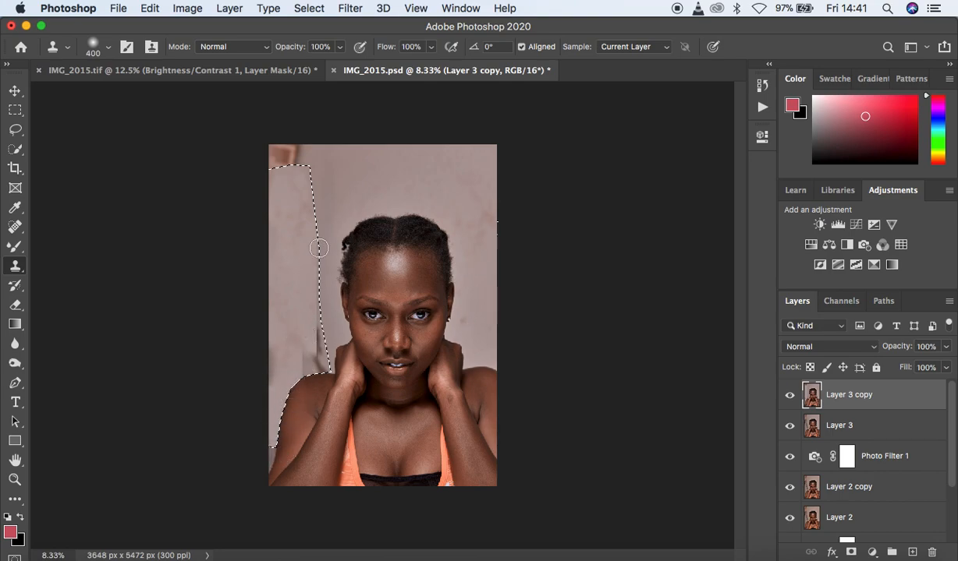
pyautogui.keyDown('alt'); pyautogui.click(470, 163); pyautogui.keyUp('alt')
pyautogui.moveTo(322, 337)
pyautogui.mouseDown()
pyautogui.moveTo(321, 357)
pyautogui.moveTo(308, 367)
pyautogui.moveTo(318, 314)
pyautogui.moveTo(299, 278)
pyautogui.moveTo(310, 197)
pyautogui.moveTo(301, 184)
pyautogui.moveTo(288, 315)
pyautogui.moveTo(262, 354)
pyautogui.moveTo(304, 317)
pyautogui.mouseUp()
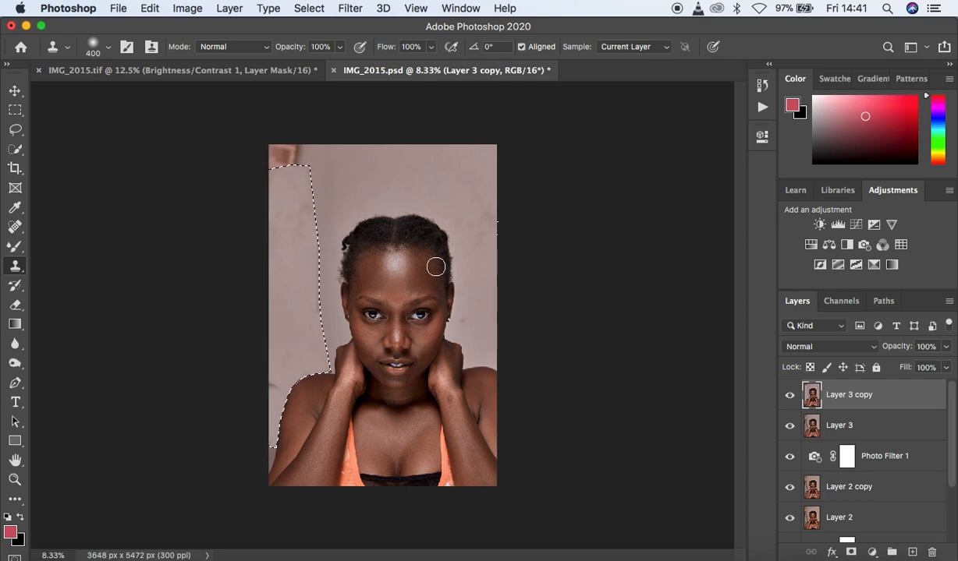
pyautogui.press('super+d')
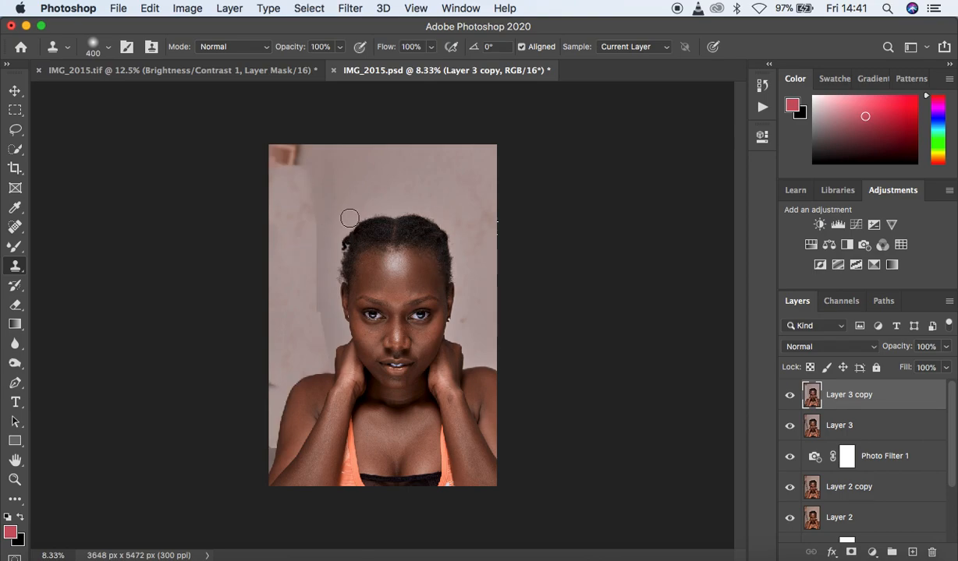
# Crop the image to a 4:5 frame of 3479 x 4348 px around the woman, excluding the remaining bricks
pyautogui.press('super+0')
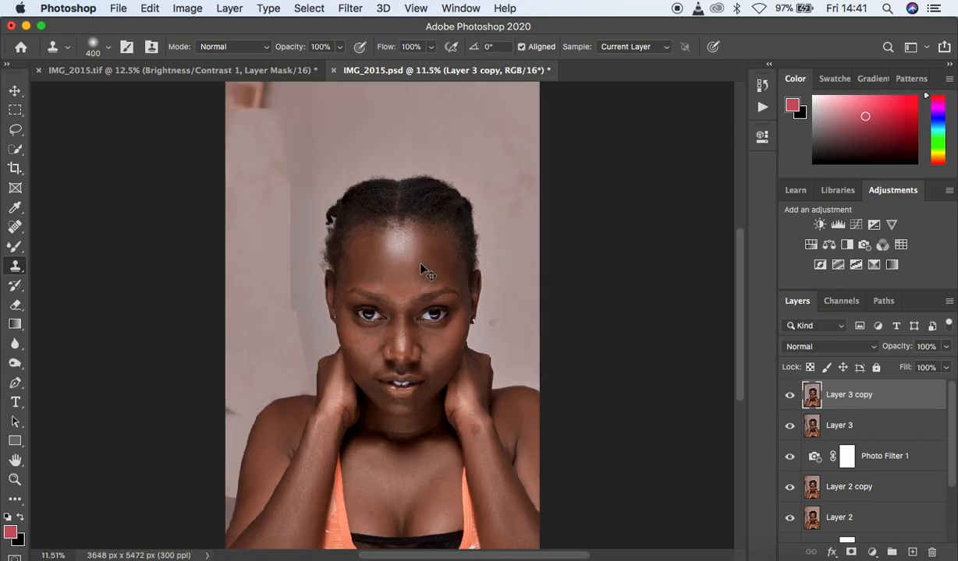
pyautogui.press('super+minus')
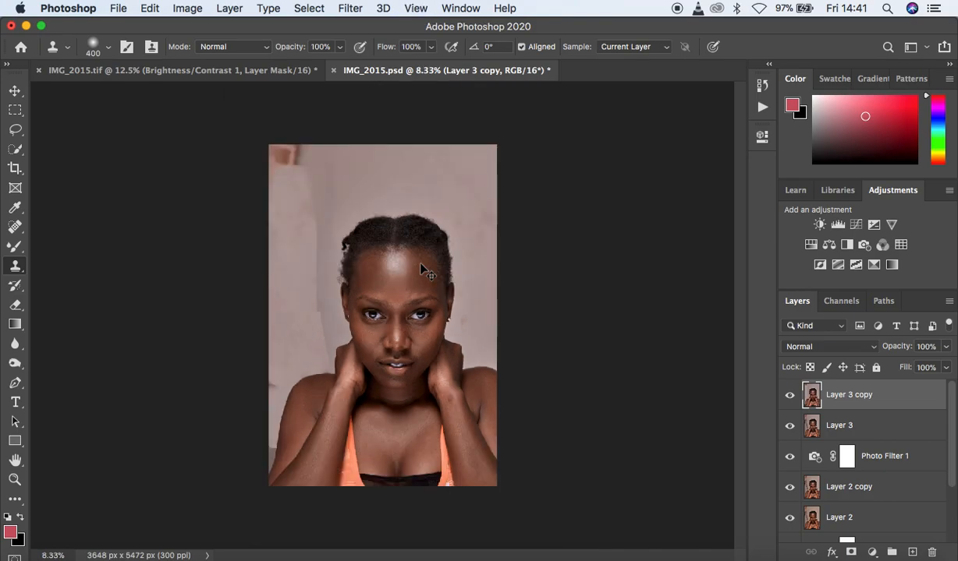
pyautogui.click(15, 171)
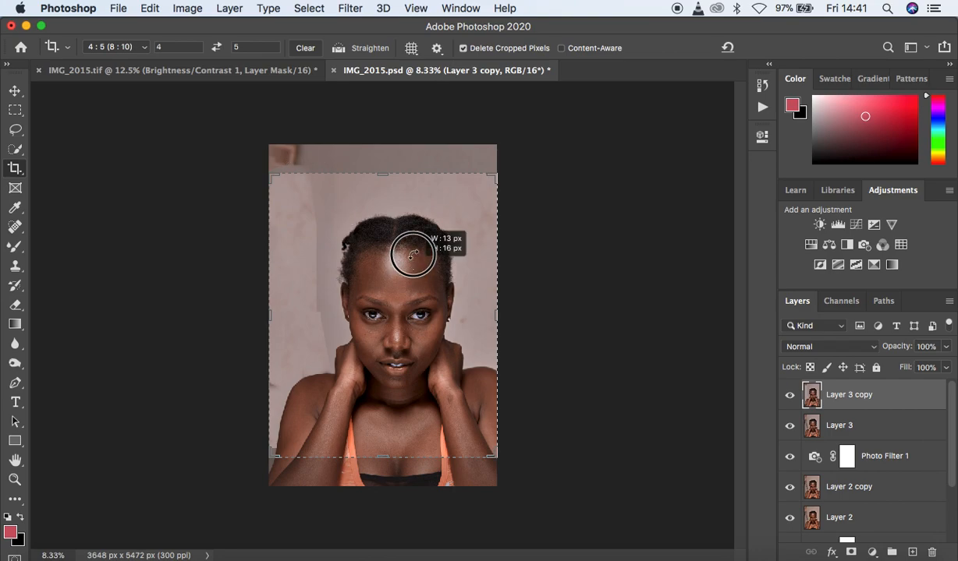
pyautogui.moveTo(414, 265); pyautogui.dragTo(418, 297)
pyautogui.moveTo(268, 174); pyautogui.dragTo(274, 181)
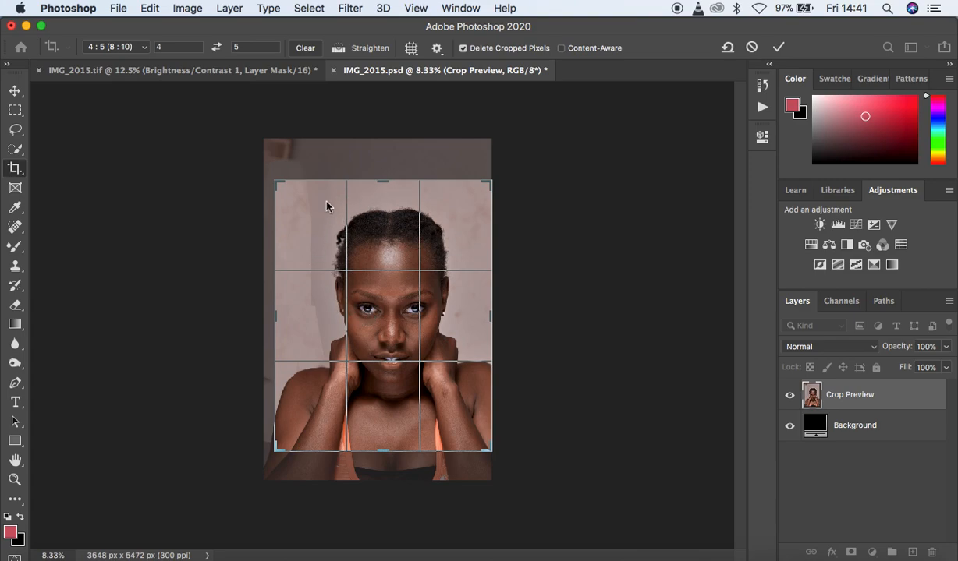
pyautogui.press('Return')
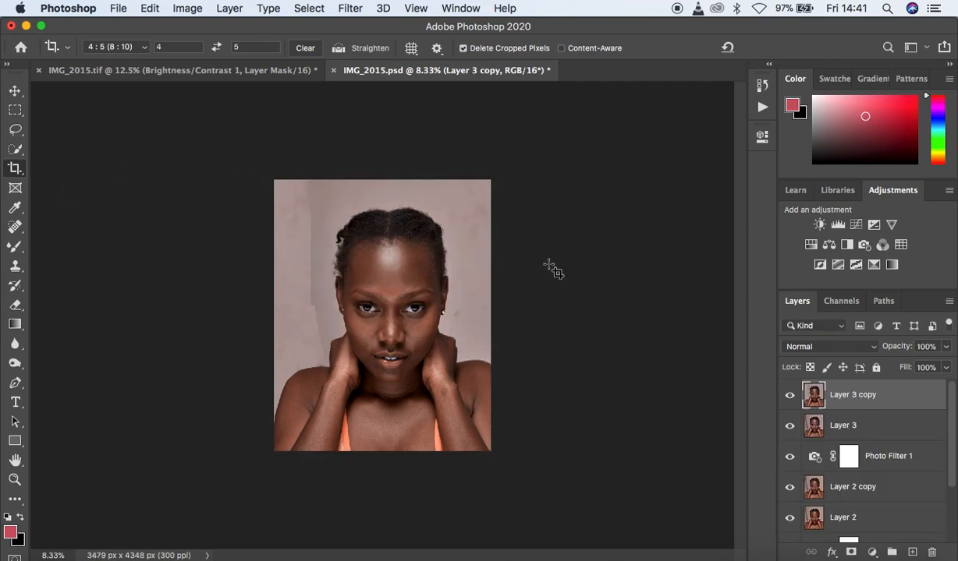
# Blend the cloned seams and blotches in the wall around the head using the Mixer Brush, enlarged to size 600
pyautogui.click(16, 247)
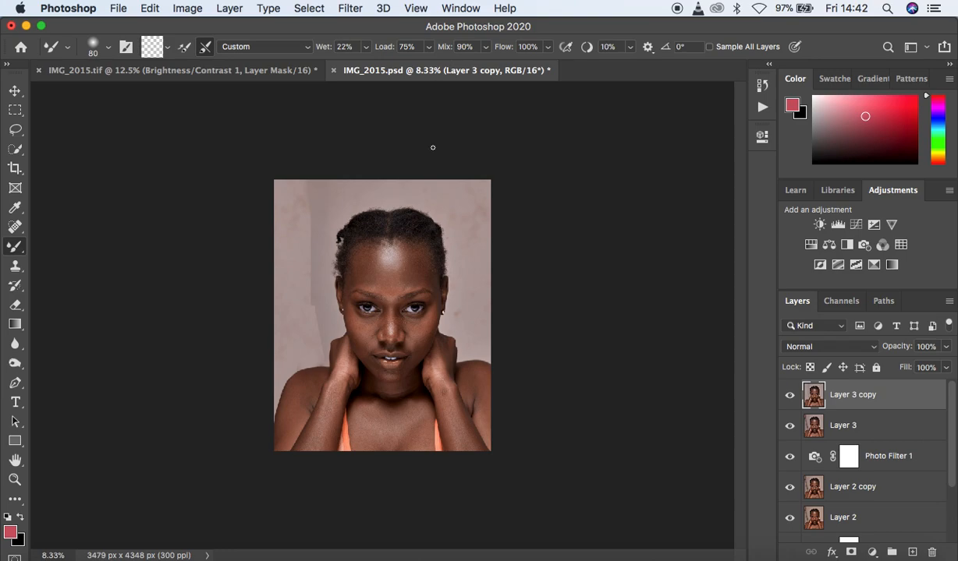
pyautogui.press(']')
pyautogui.press(']')
pyautogui.click(308, 192)
pyautogui.moveTo(309, 192)
pyautogui.mouseDown()
pyautogui.moveTo(314, 215)
pyautogui.moveTo(302, 259)
pyautogui.moveTo(297, 236)
pyautogui.moveTo(300, 228)
pyautogui.moveTo(321, 318)
pyautogui.moveTo(302, 318)
pyautogui.moveTo(311, 340)
pyautogui.moveTo(319, 332)
pyautogui.moveTo(316, 345)
pyautogui.moveTo(294, 307)
pyautogui.moveTo(307, 224)
pyautogui.moveTo(295, 250)
pyautogui.moveTo(282, 211)
pyautogui.moveTo(287, 309)
pyautogui.moveTo(304, 342)
pyautogui.moveTo(293, 363)
pyautogui.moveTo(299, 207)
pyautogui.moveTo(389, 185)
pyautogui.mouseUp()
pyautogui.press(']')
pyautogui.press(']')
pyautogui.moveTo(460, 194)
pyautogui.mouseDown()
pyautogui.moveTo(492, 241)
pyautogui.moveTo(479, 248)
pyautogui.moveTo(479, 222)
pyautogui.moveTo(436, 181)
pyautogui.moveTo(419, 186)
pyautogui.moveTo(480, 212)
pyautogui.moveTo(484, 278)
pyautogui.moveTo(465, 325)
pyautogui.moveTo(490, 334)
pyautogui.moveTo(479, 222)
pyautogui.moveTo(453, 186)
pyautogui.moveTo(404, 177)
pyautogui.moveTo(283, 219)
pyautogui.moveTo(295, 299)
pyautogui.moveTo(286, 214)
pyautogui.moveTo(264, 195)
pyautogui.mouseUp()
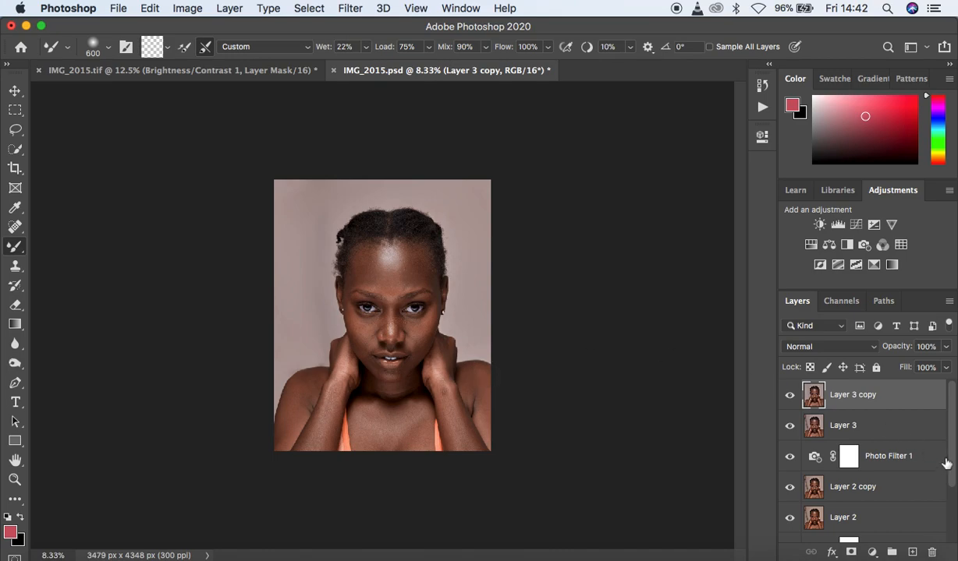
# Compare before and after by showing only the Background layer and restoring the visibility of all layers
pyautogui.moveTo(951, 463); pyautogui.dragTo(949, 521)
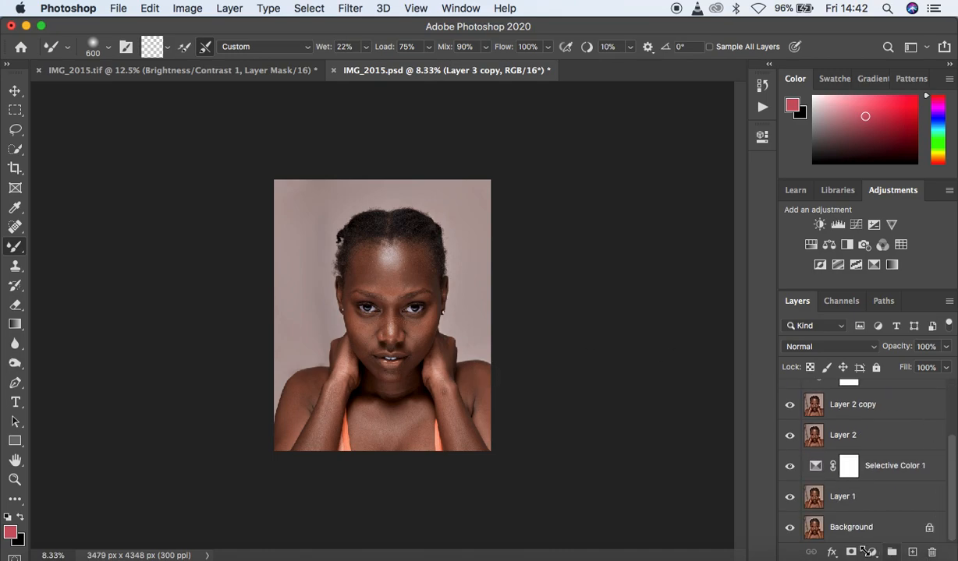
pyautogui.click(787, 528)
pyautogui.click(789, 528)
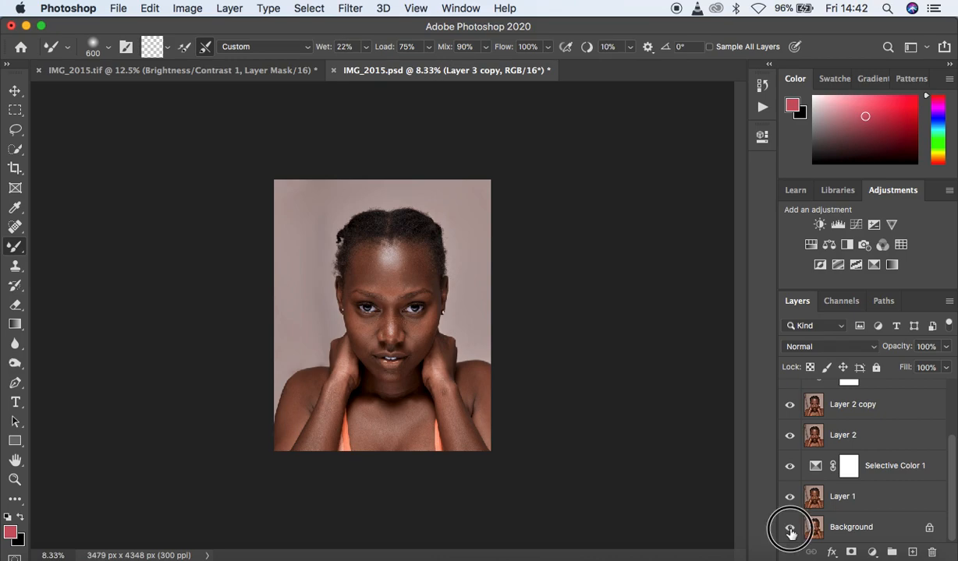
pyautogui.click(789, 528)
pyautogui.keyDown('alt'); pyautogui.click(789, 528); pyautogui.keyUp('alt')
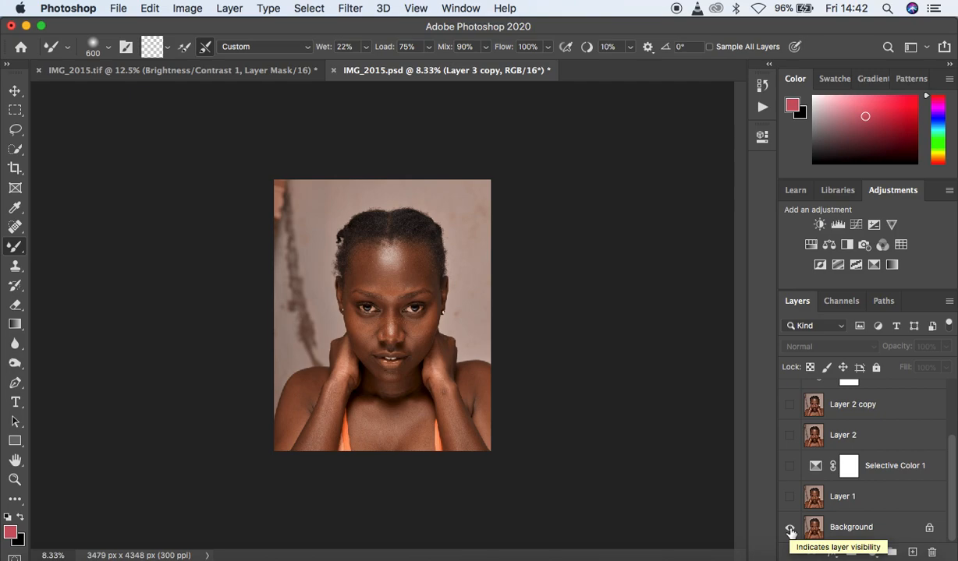
pyautogui.keyDown('alt'); pyautogui.click(790, 528); pyautogui.keyUp('alt')
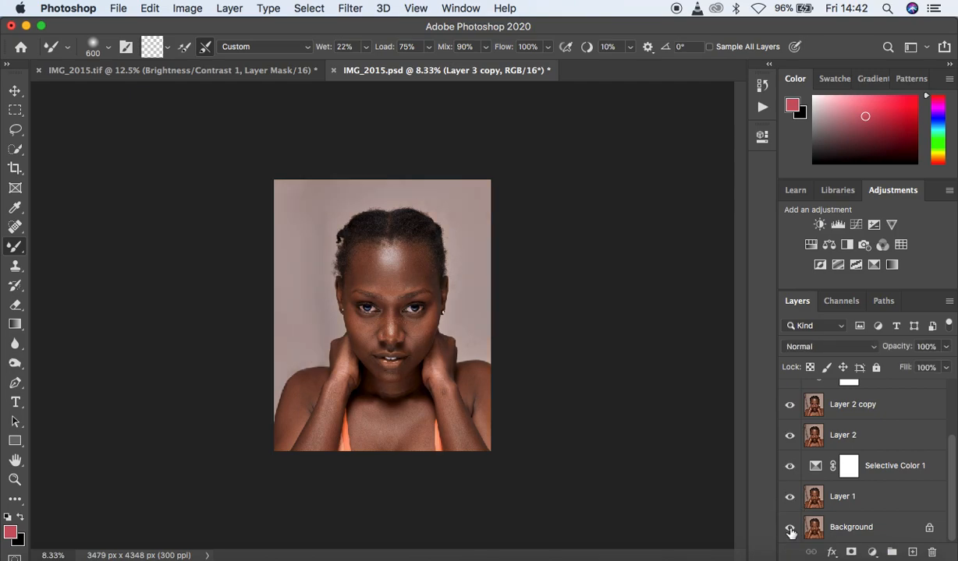